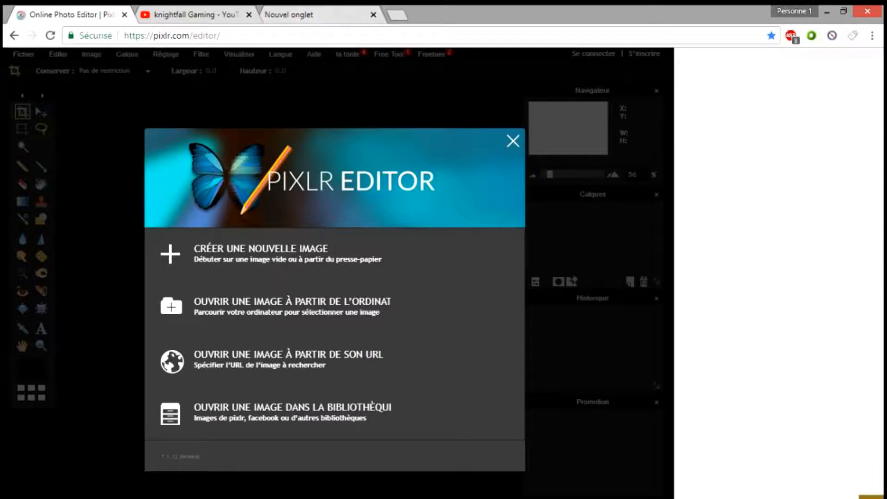
- Look over the example video thumbnails on the knightfall Gaming YouTube channel, and return to the Pixlr editor
click(196, 15)
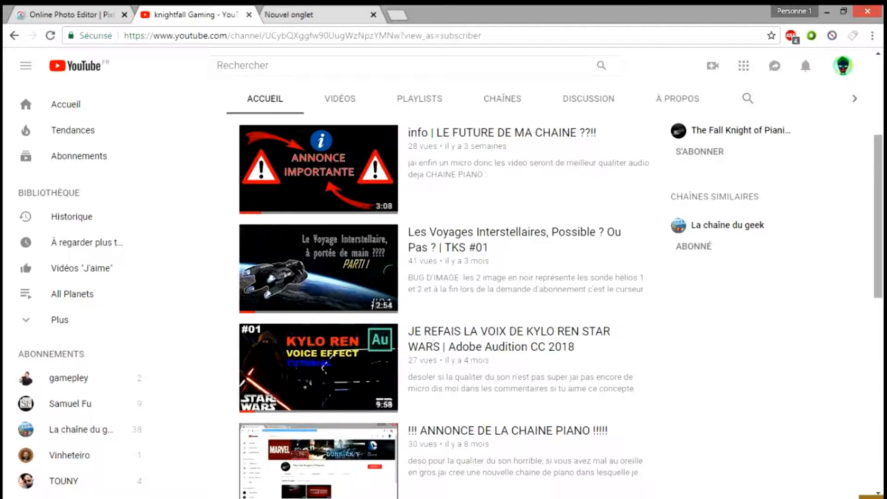
scroll(319, 268, down, 1)
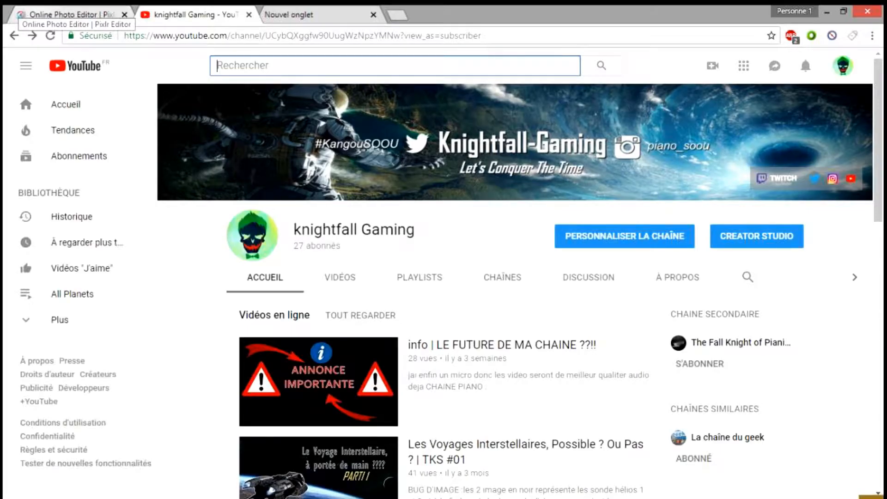
click(69, 14)
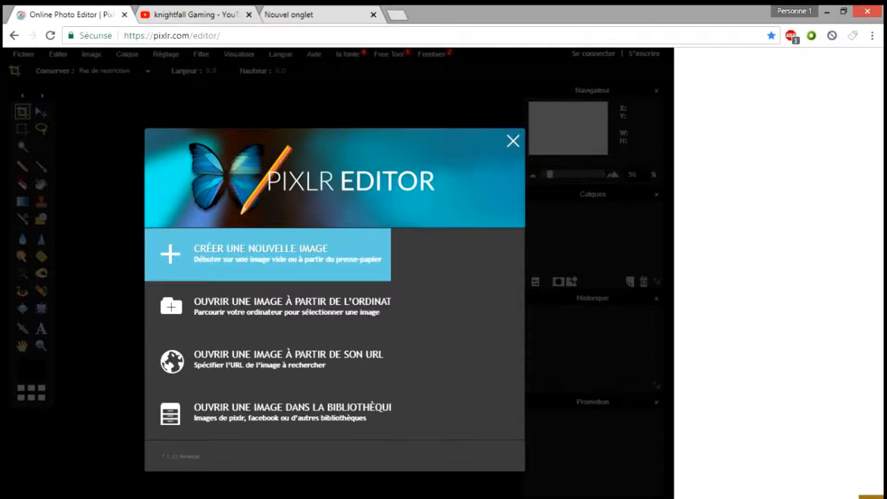
- Create a new transparent image 1240 px wide and 720 px high
click(259, 253)
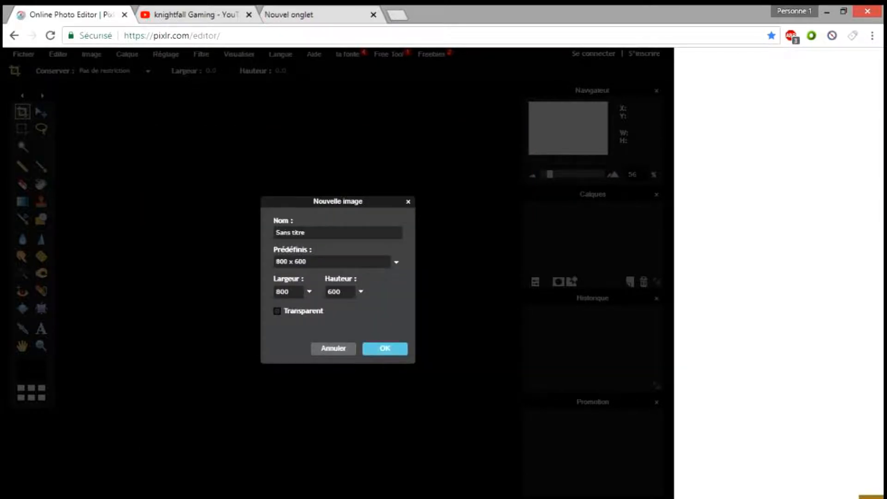
key(BackSpace)
key(BackSpace)
key(BackSpace)
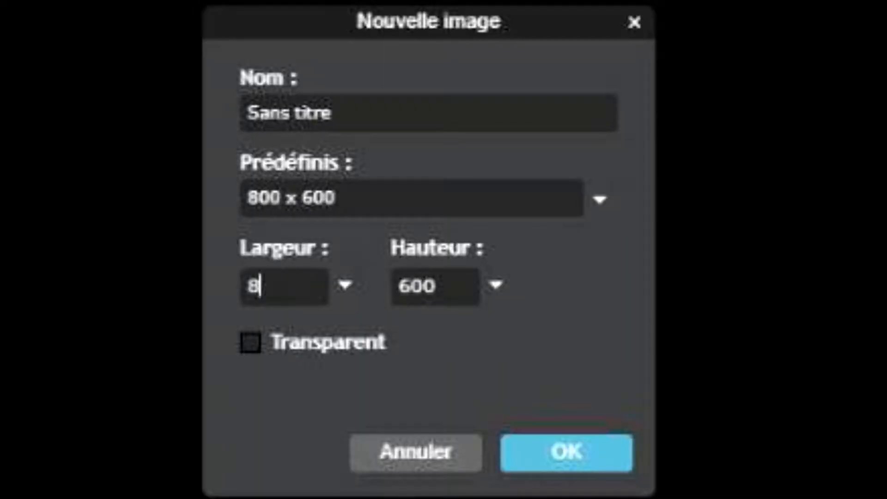
text(1240)
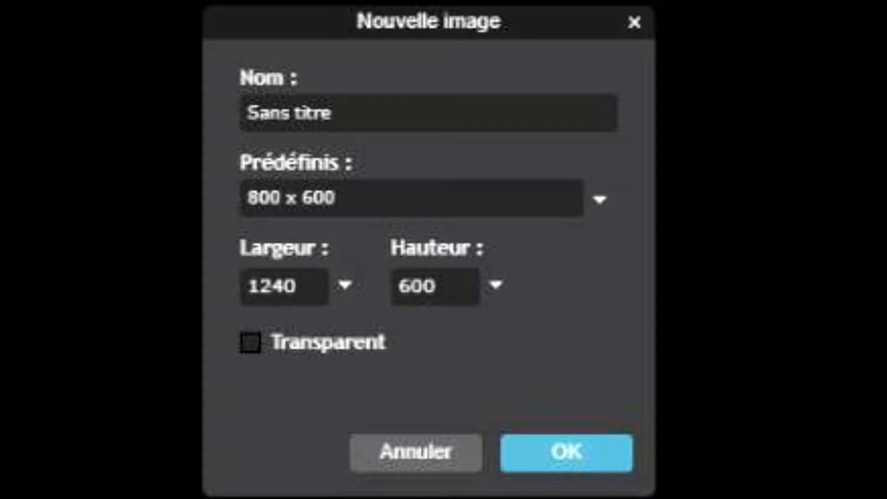
click(436, 285)
key(BackSpace)
key(BackSpace)
key(BackSpace)
text(720)
click(250, 342)
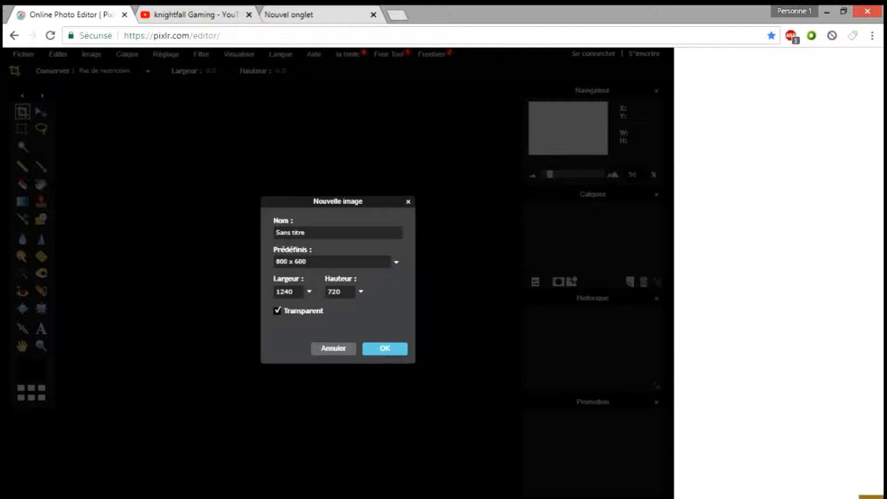
click(384, 347)
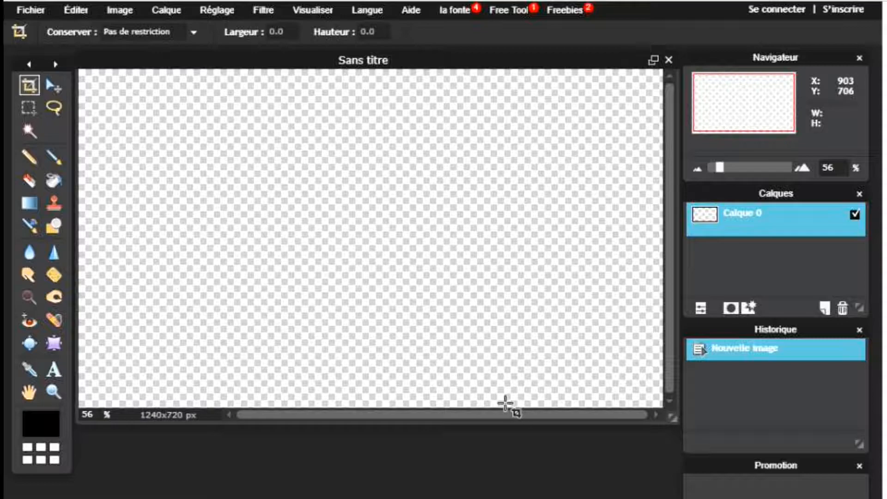
- Switch to PowerPoint and paste the captured editor screenshot onto the blank slide
key(ctrl+v)
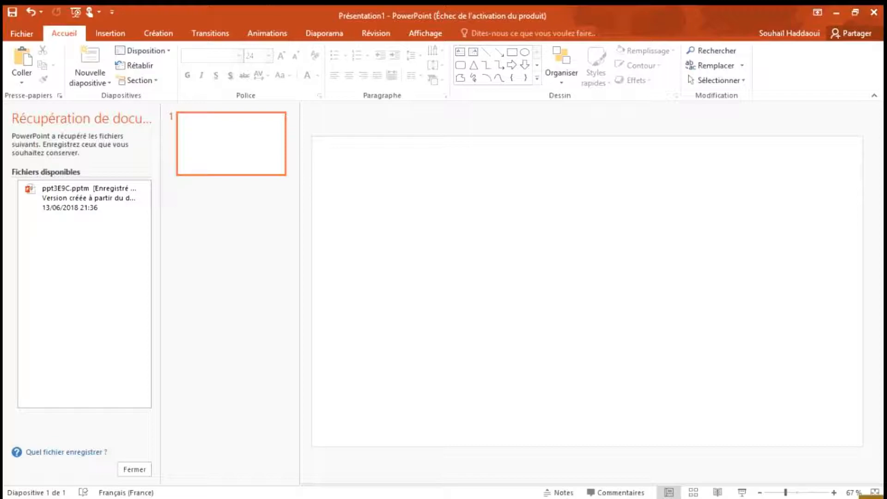
key(ctrl+v)
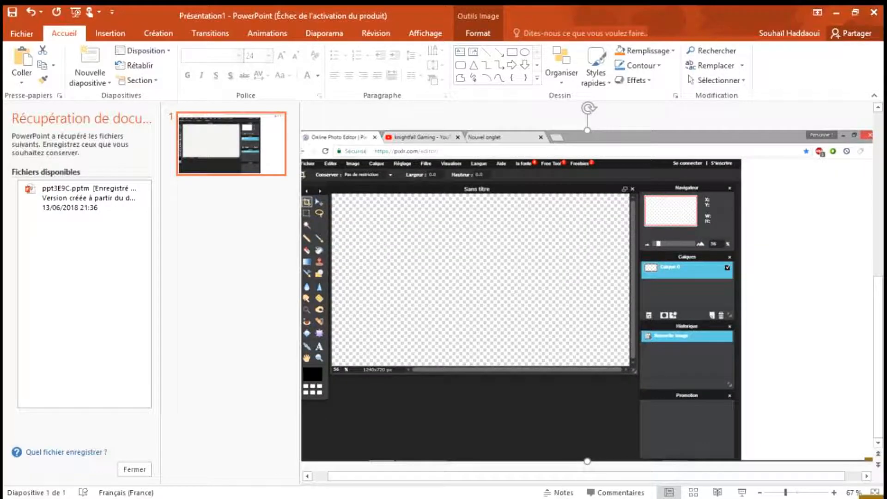
click(231, 180)
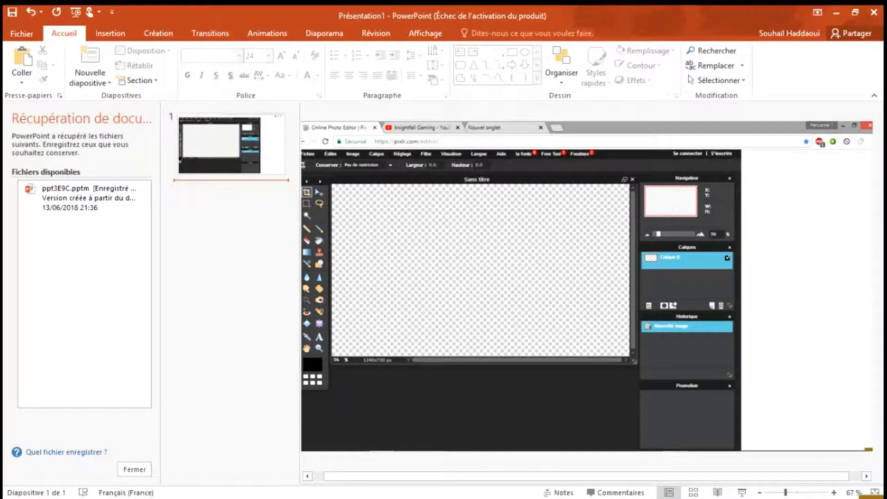
- Save the pasted screenshot as a PNG picture named abcdefg on the DATA (D:) drive
click(587, 286)
right_click(643, 151)
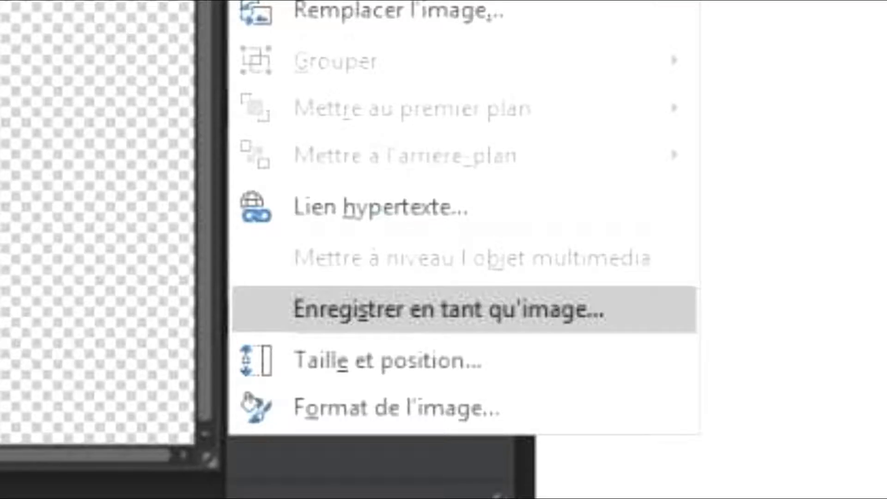
click(449, 310)
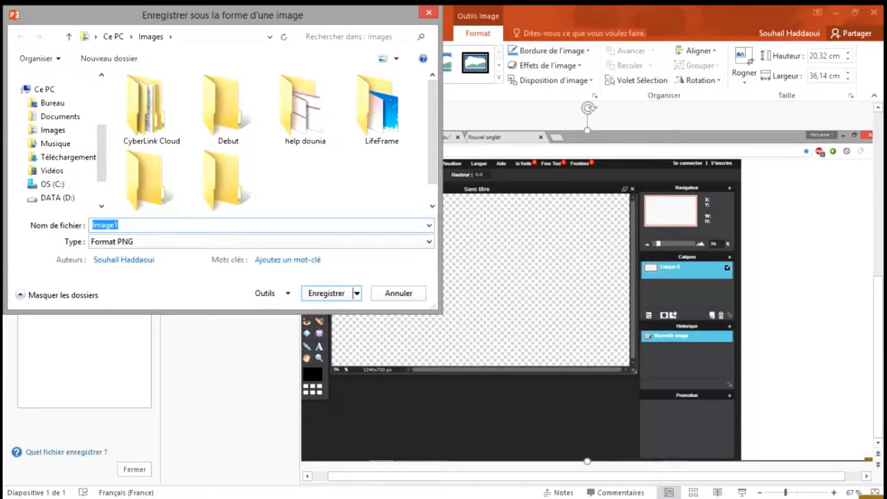
click(57, 198)
click(104, 225)
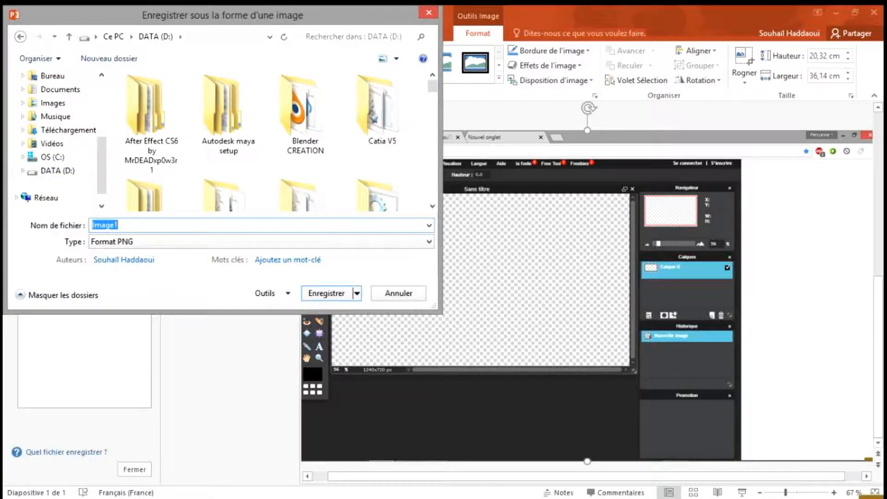
key(BackSpace)
text(abcsd)
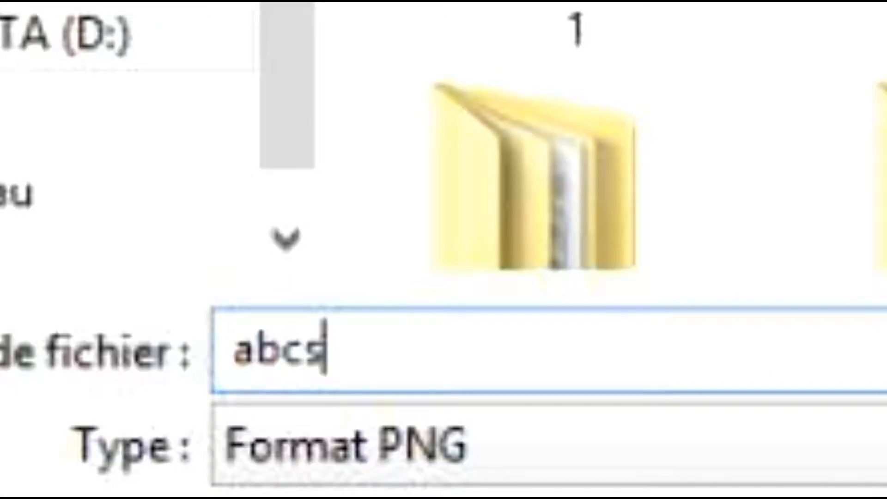
key(BackSpace)
key(BackSpace)
text(defg)
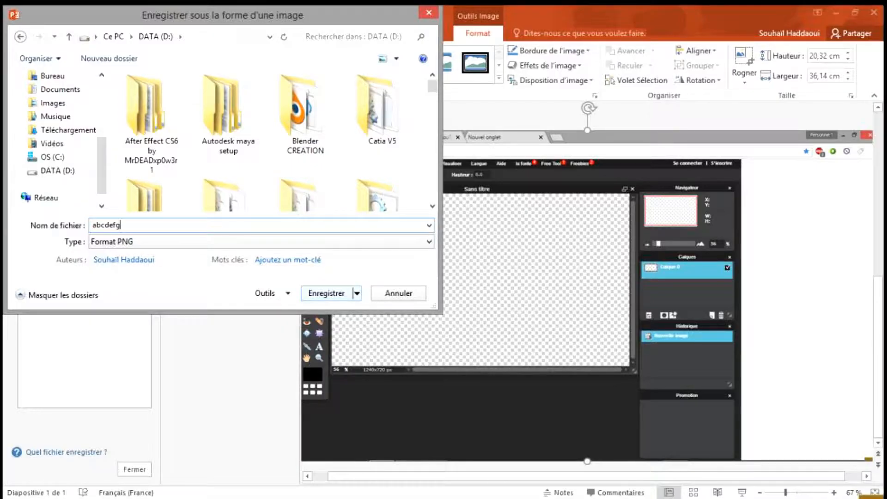
click(260, 241)
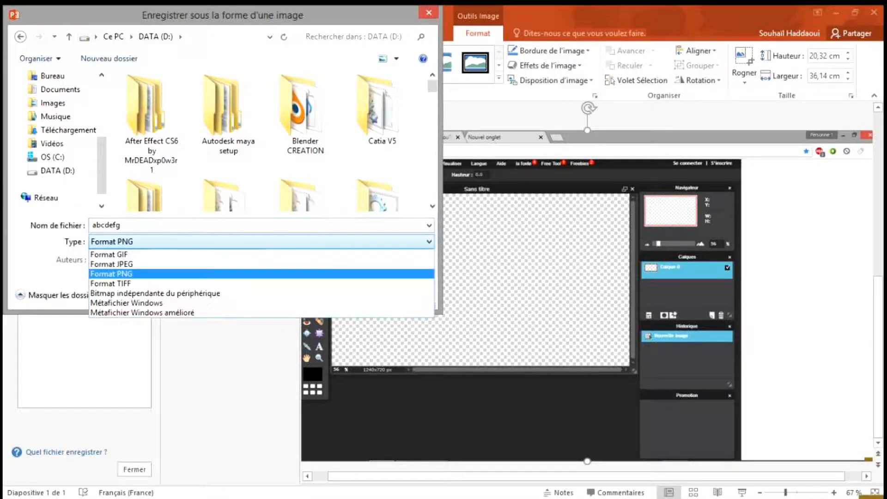
click(261, 242)
click(326, 293)
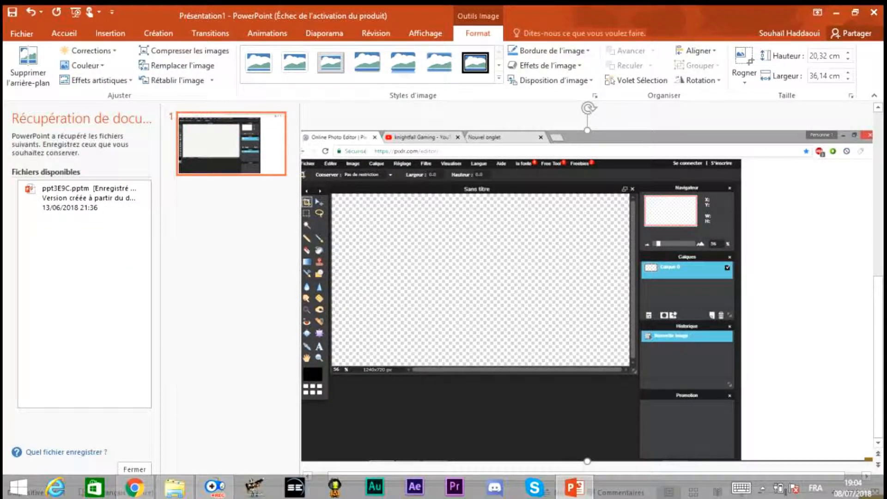
- Switch back to Pixlr in Chrome and add abcdefg.png to the image as a new layer
click(134, 487)
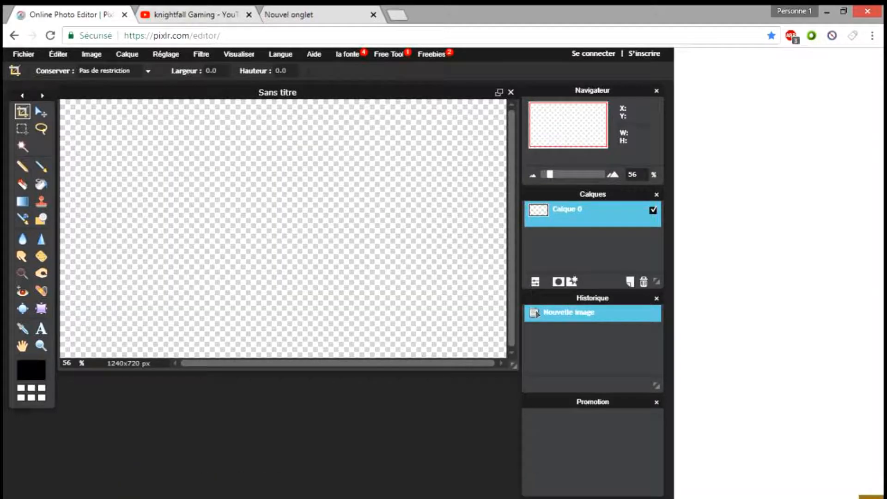
click(91, 54)
mouse_move(127, 54)
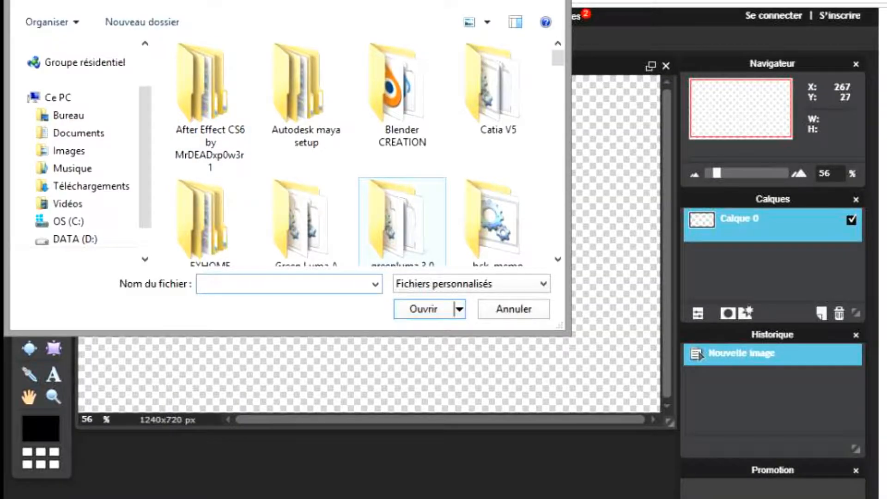
text(ab)
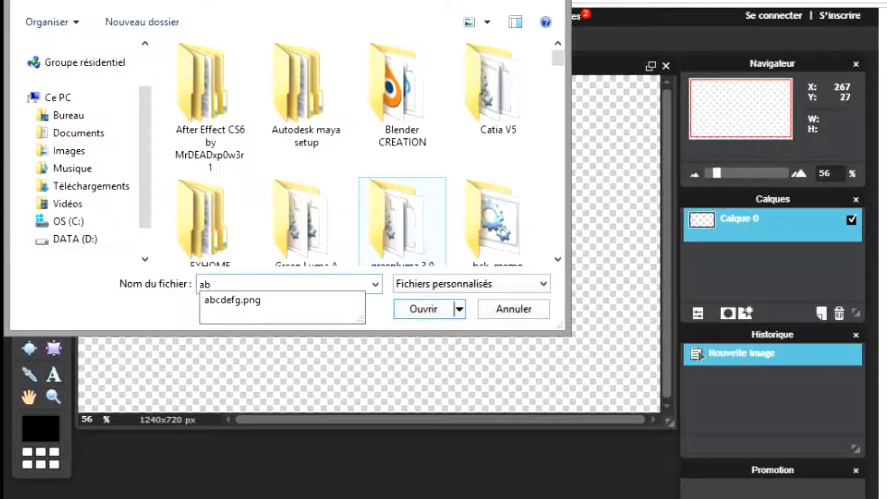
key(Down)
key(Return)
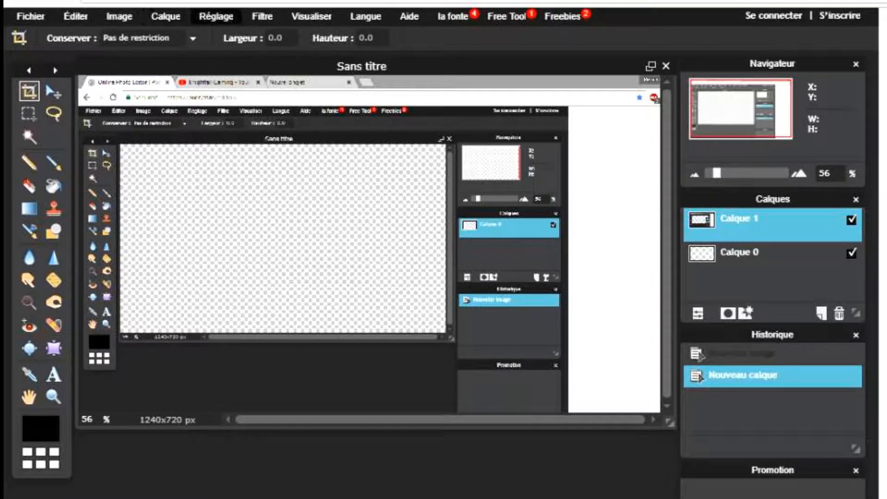
- Apply the Effet maquette filter to the screenshot layer with Taille focus 100, Ajustement focus 1 and Saturation enabled
click(216, 16)
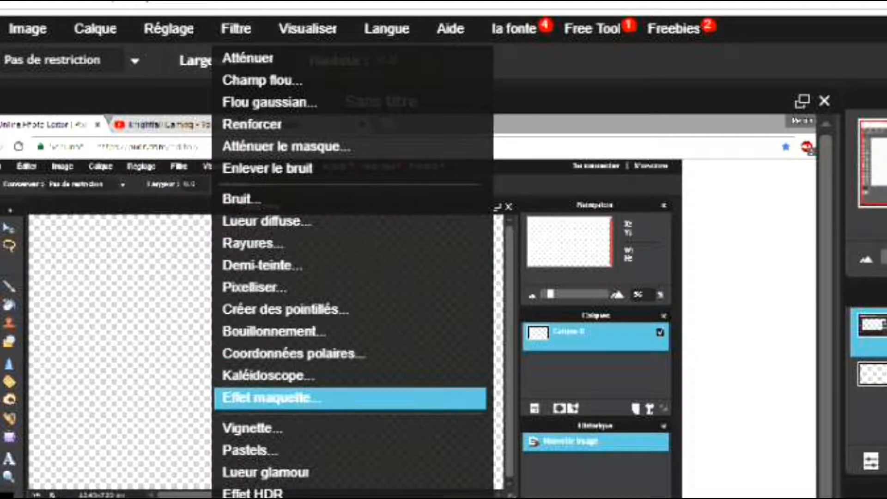
click(267, 398)
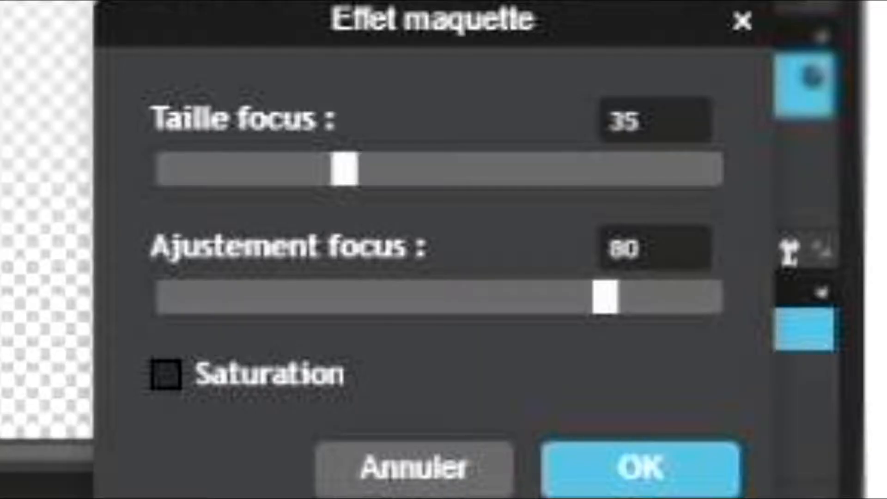
drag(344, 168, 718, 169)
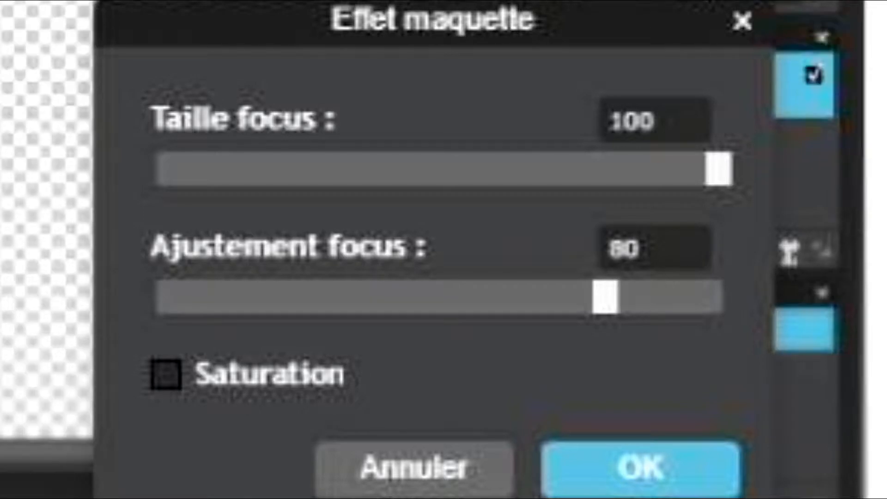
drag(605, 297, 151, 296)
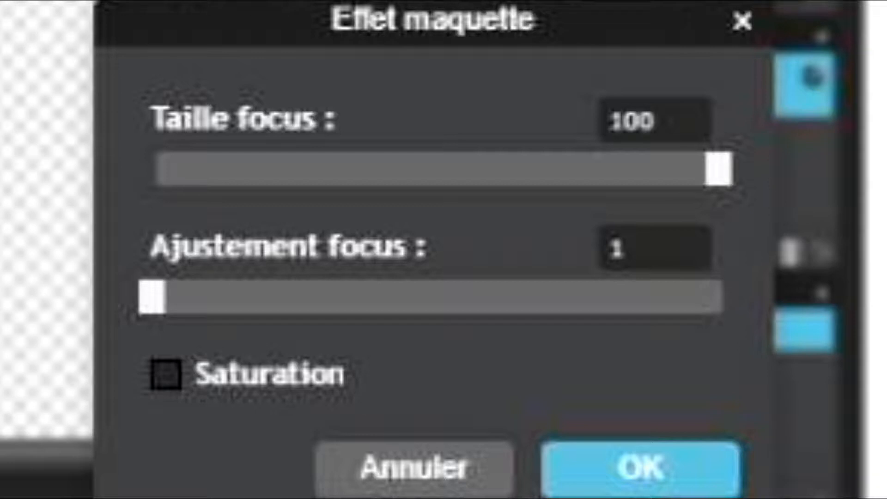
click(166, 374)
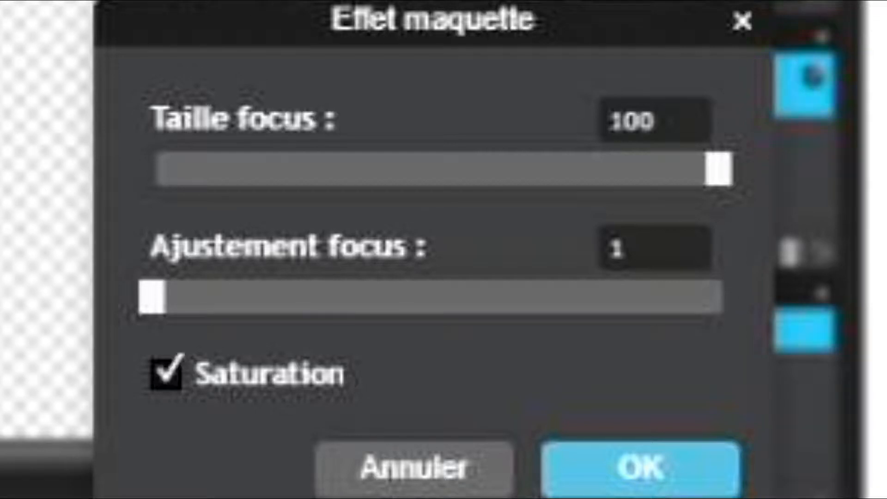
click(166, 374)
click(166, 373)
click(165, 374)
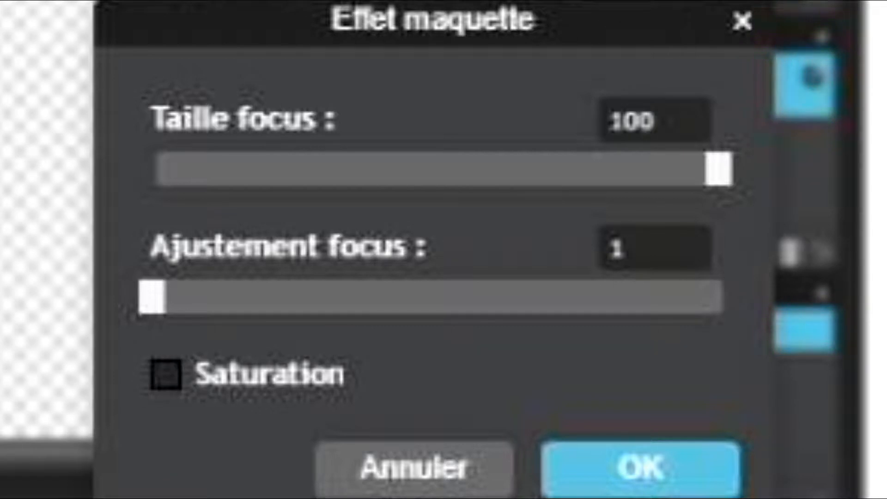
click(166, 373)
click(166, 374)
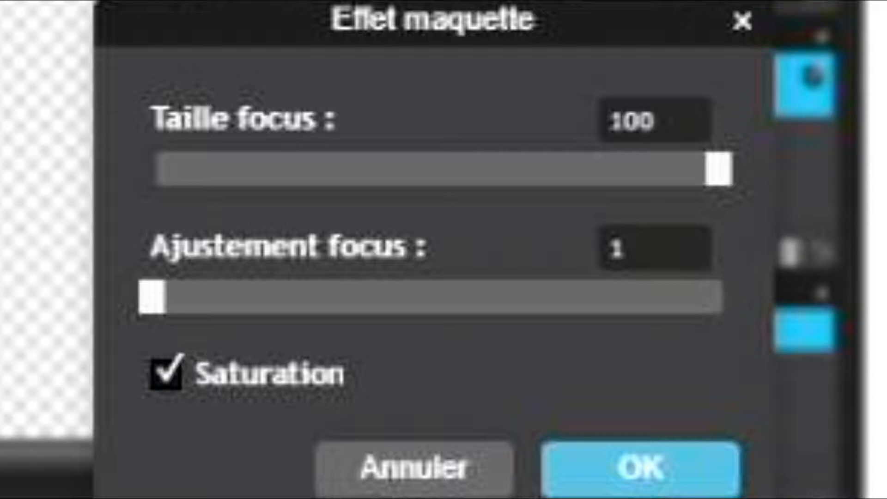
click(642, 468)
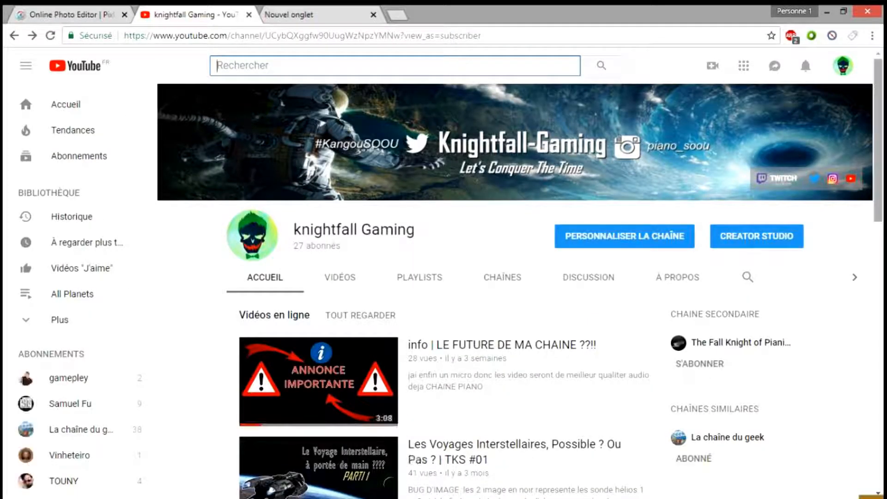
- Examine the thumbnails of the online and popular videos on the knightfall Gaming YouTube channel
scroll(516, 277, down, 3)
scroll(515, 277, down, 2)
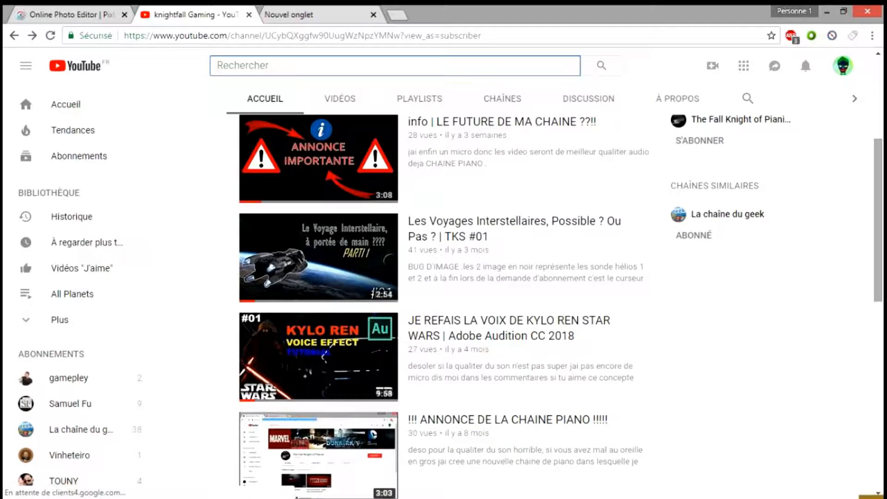
scroll(515, 277, down, 6)
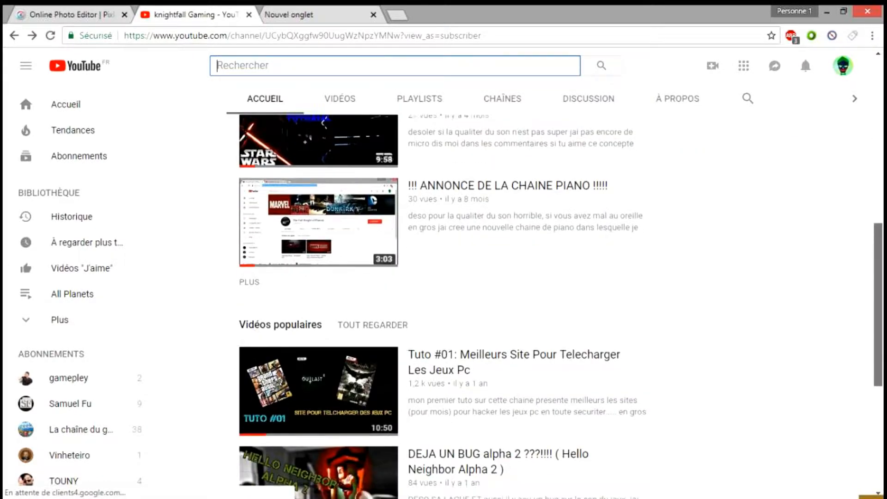
scroll(515, 277, down, 1)
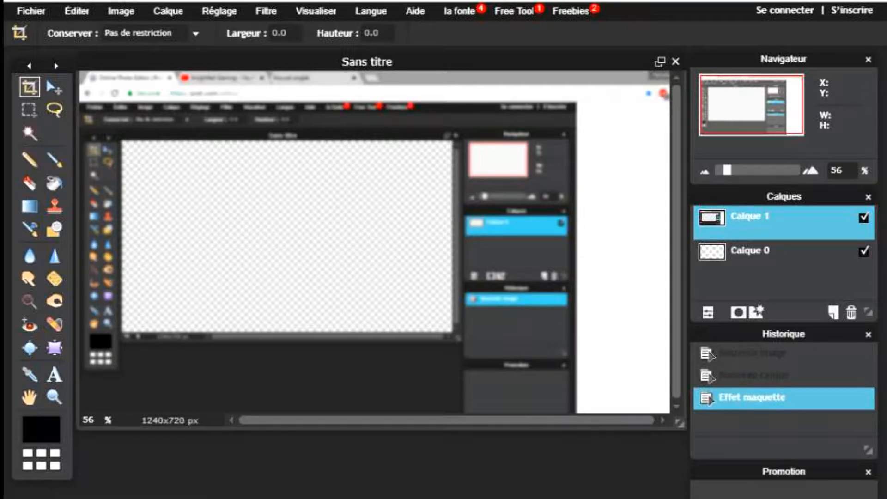
- Adjust the screenshot layer with Luminosité & Contraste, lowering Luminosité to -5 and slightly raising Contraste
click(121, 11)
mouse_move(168, 11)
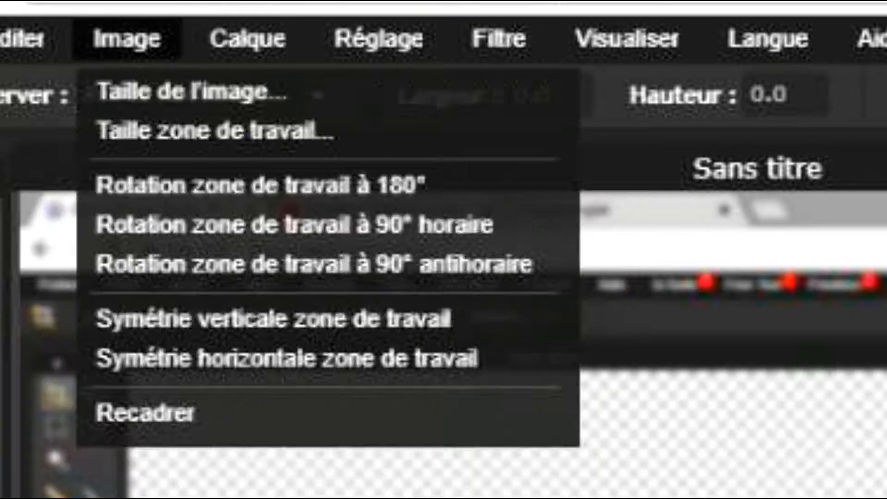
mouse_move(378, 38)
click(462, 91)
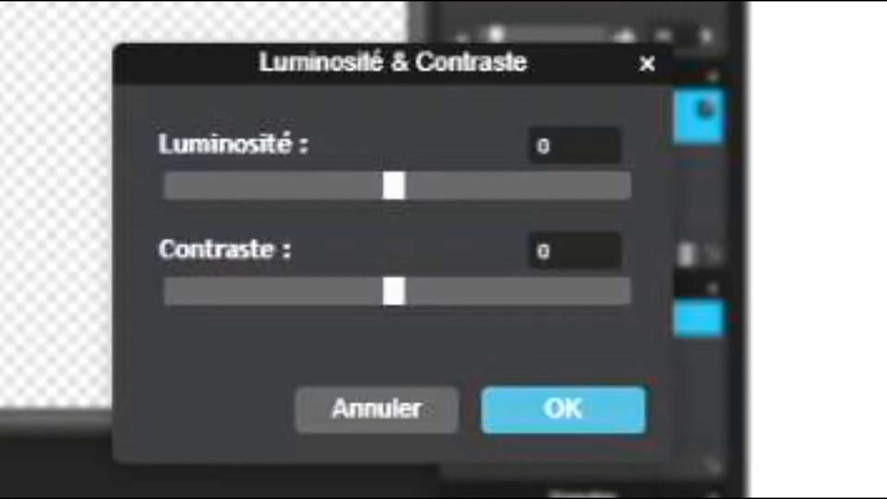
mouse_move(395, 187)
mouse_down()
mouse_move(359, 186)
mouse_move(382, 186)
mouse_up()
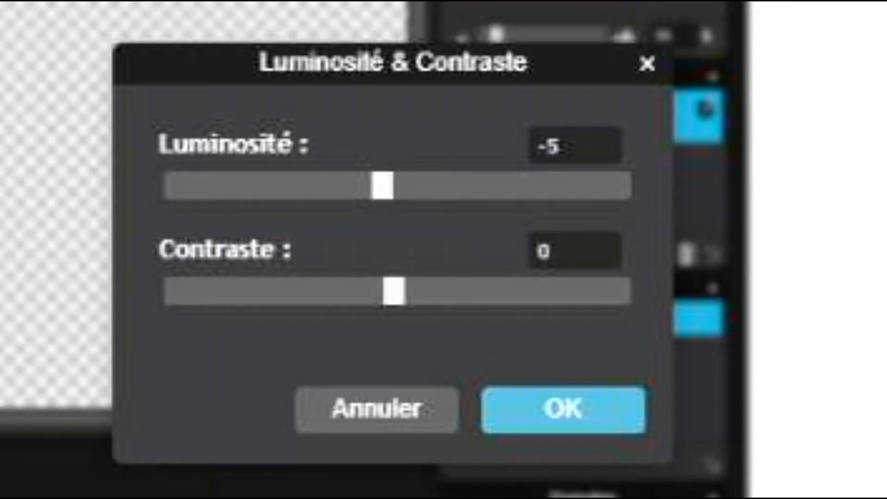
mouse_move(394, 292)
mouse_down()
mouse_move(408, 291)
mouse_move(384, 291)
mouse_move(401, 291)
mouse_up()
click(563, 409)
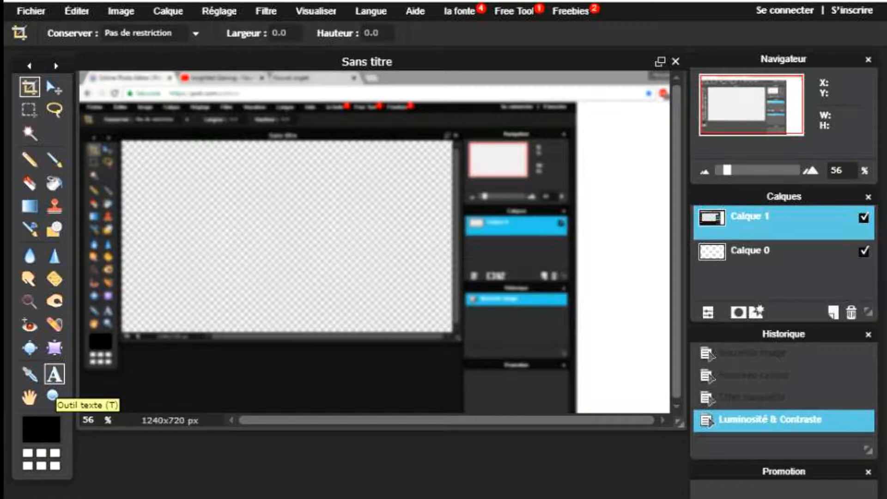
- Start a text layer in the upper middle of the image with the Doctor Glitch font and check the YouTube channel's popular videos
click(54, 374)
click(303, 182)
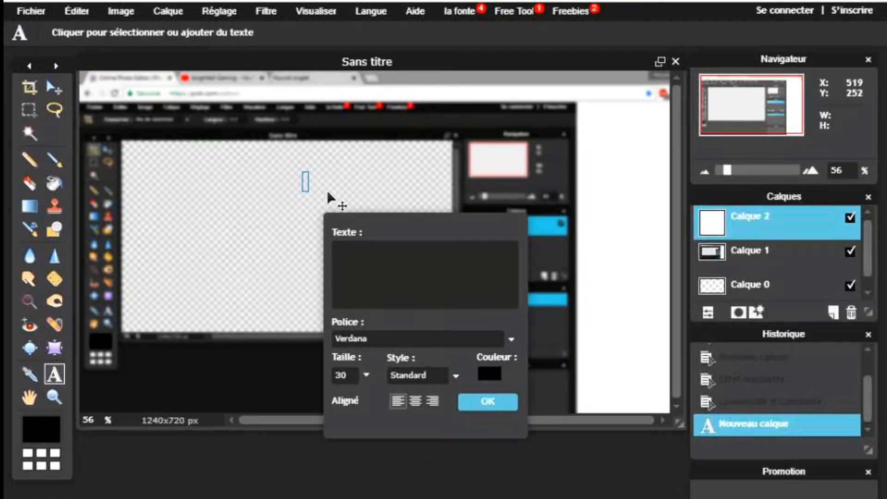
click(510, 339)
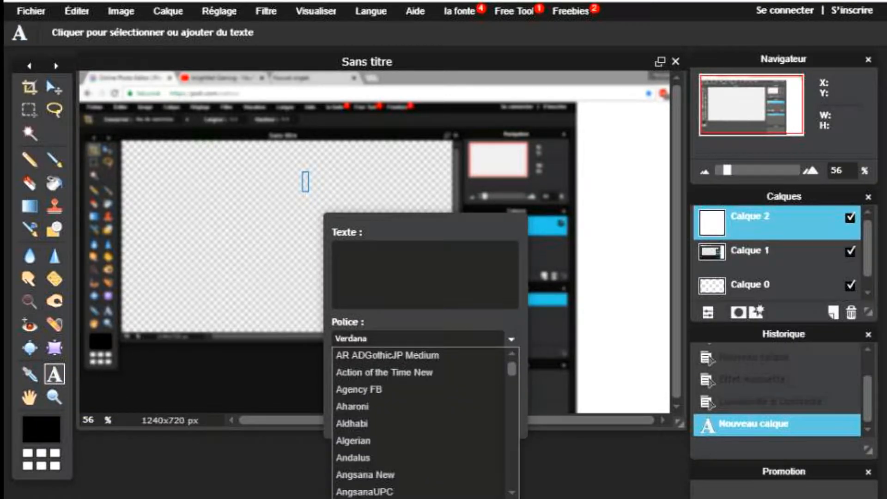
scroll(418, 423, down, 20)
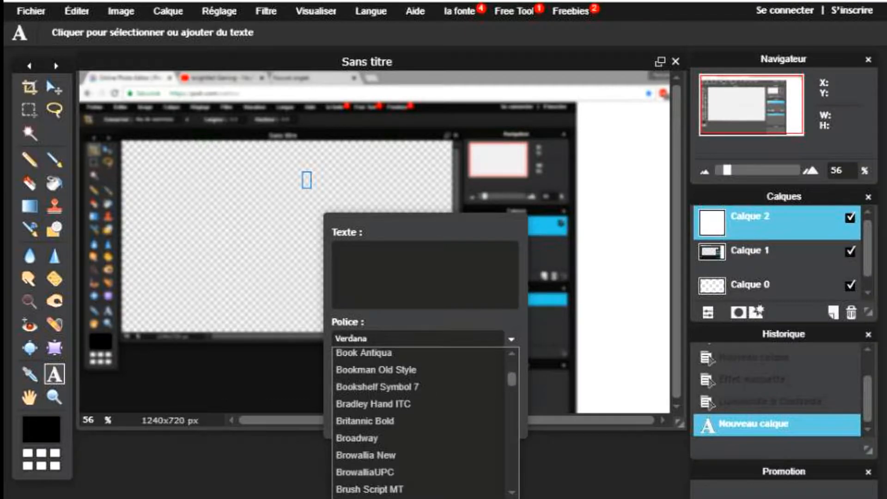
scroll(418, 423, down, 10)
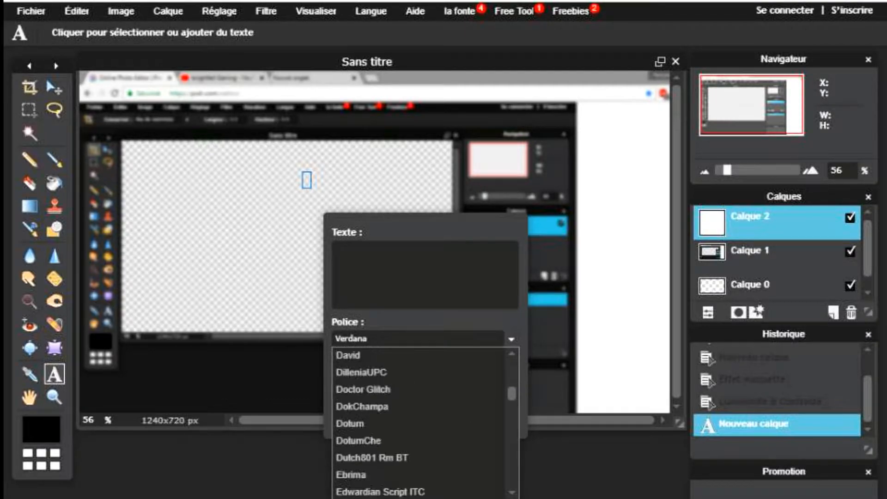
scroll(418, 423, up, 2)
click(418, 426)
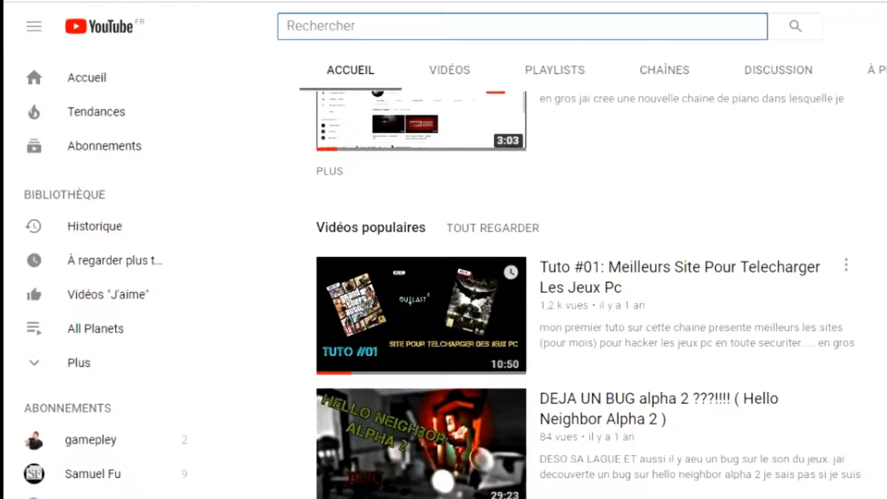
scroll(554, 277, down, 10)
scroll(555, 278, up, 3)
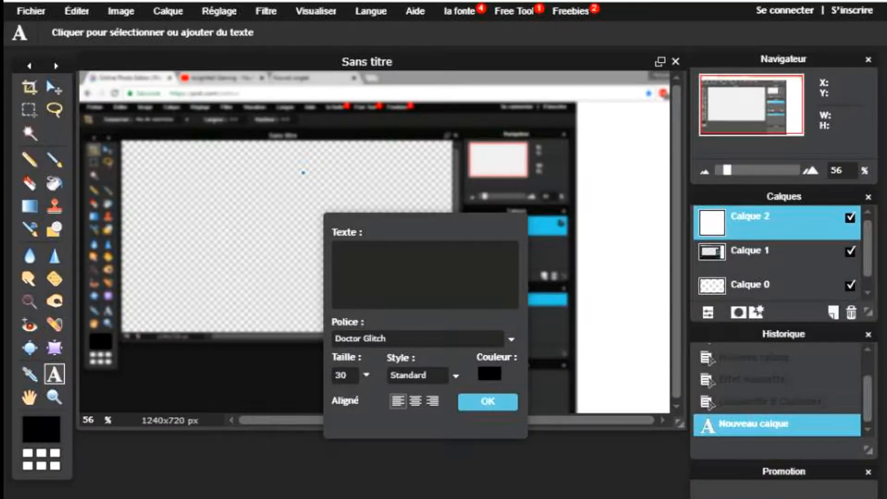
- Write FAIRE MINIATURE as the text of the new text layer
text(MINIATURE)
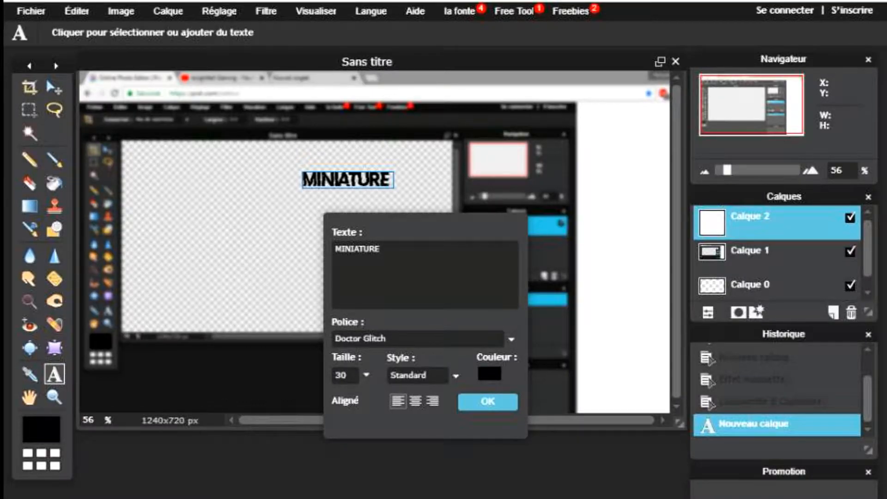
click(336, 249)
text(FAIRE)
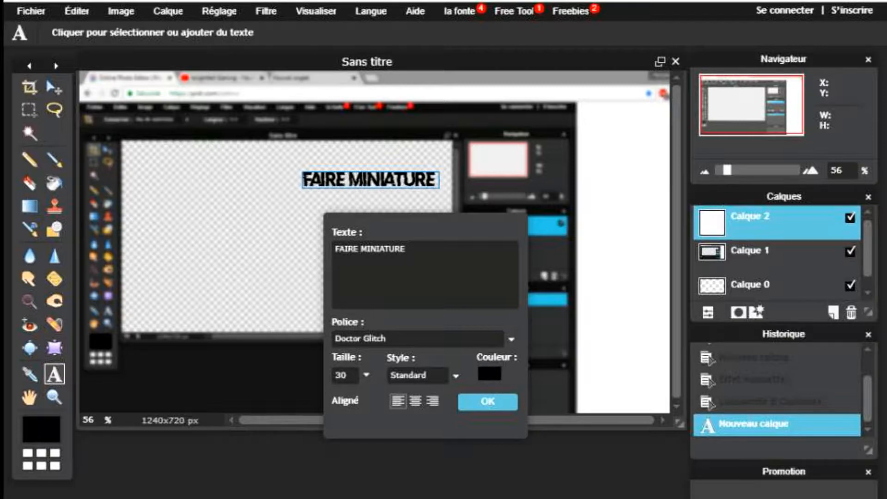
key(Right)
key(Right)
key(Right)
key(Right)
key(Right)
key(Right)
key(Right)
key(Right)
key(Right)
click(483, 399)
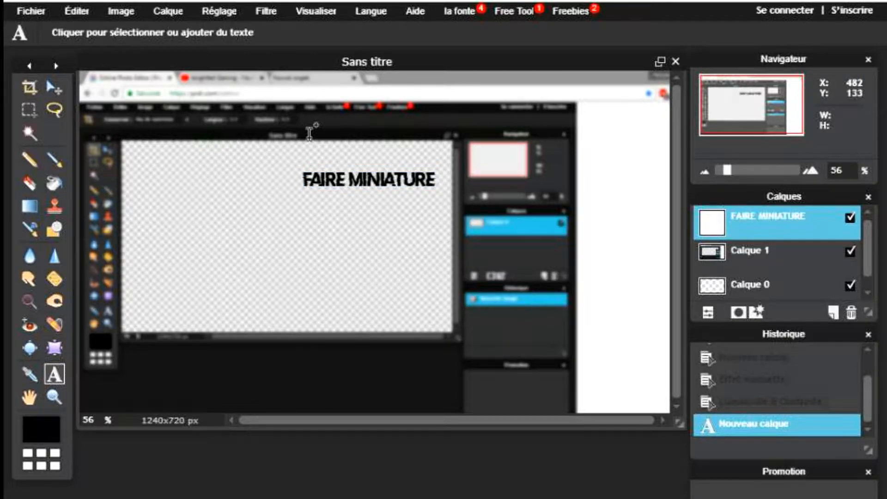
- Reopen the FAIRE MINIATURE text for editing and set its style to Gras
click(396, 183)
click(456, 376)
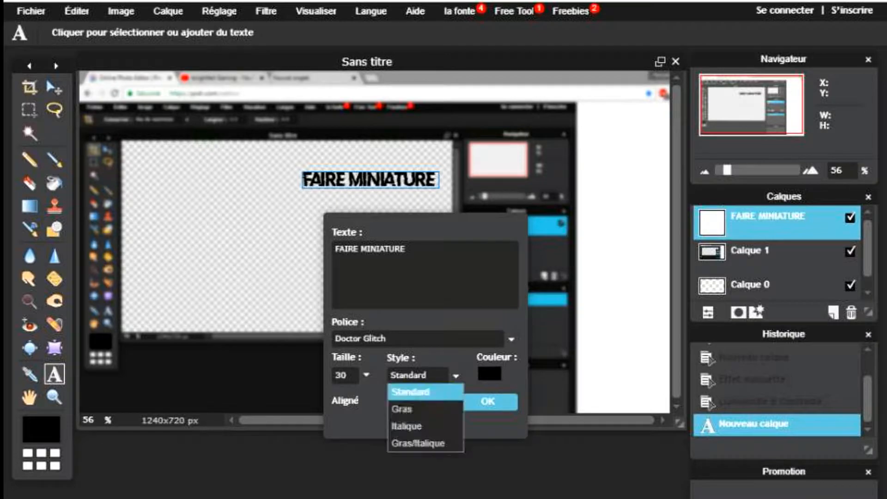
click(455, 375)
click(456, 376)
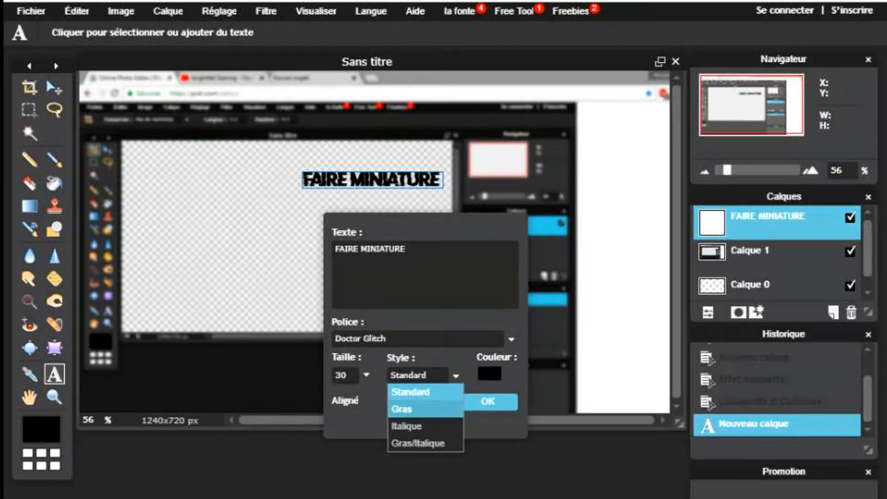
click(407, 409)
- Enlarge the FAIRE MINIATURE text to size 85 and shift it left on the canvas
click(366, 375)
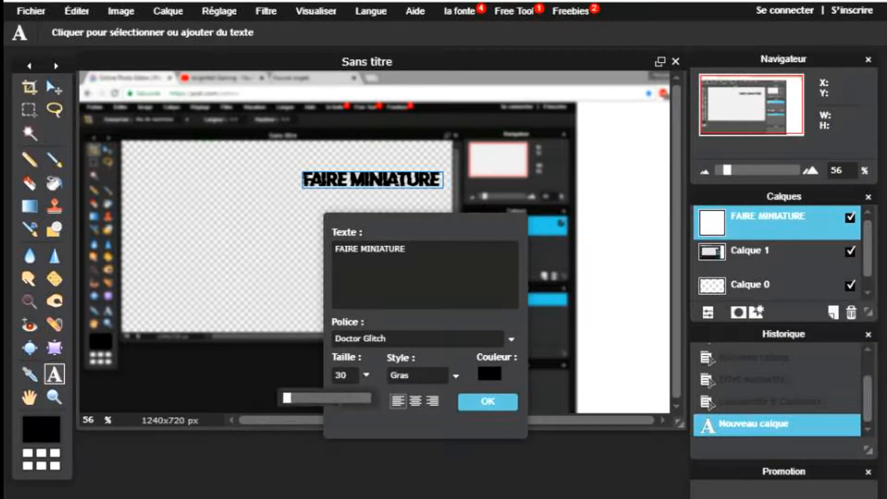
drag(287, 399, 291, 399)
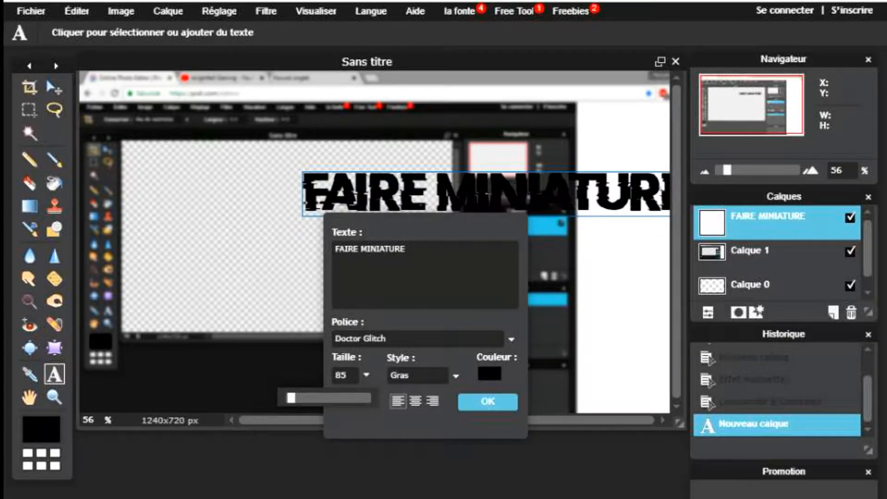
drag(479, 197, 355, 197)
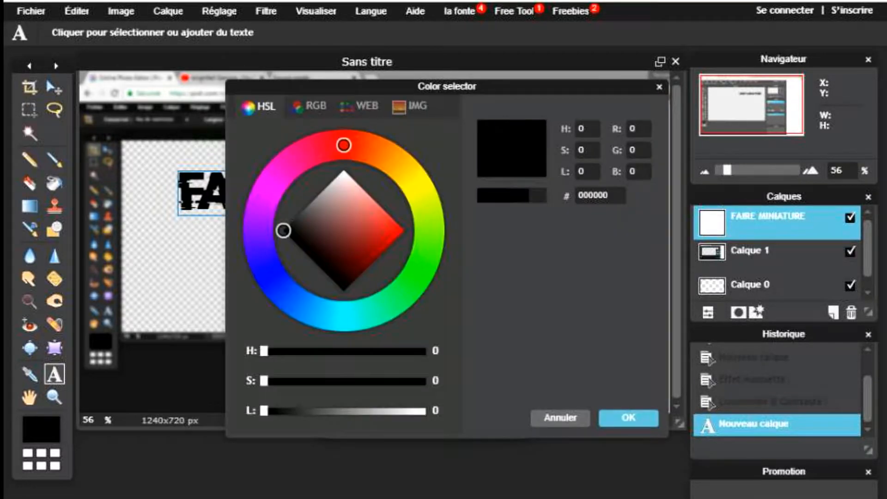
- Try a golden yellow colour for the FAIRE MINIATURE text
drag(421, 195, 410, 177)
click(403, 231)
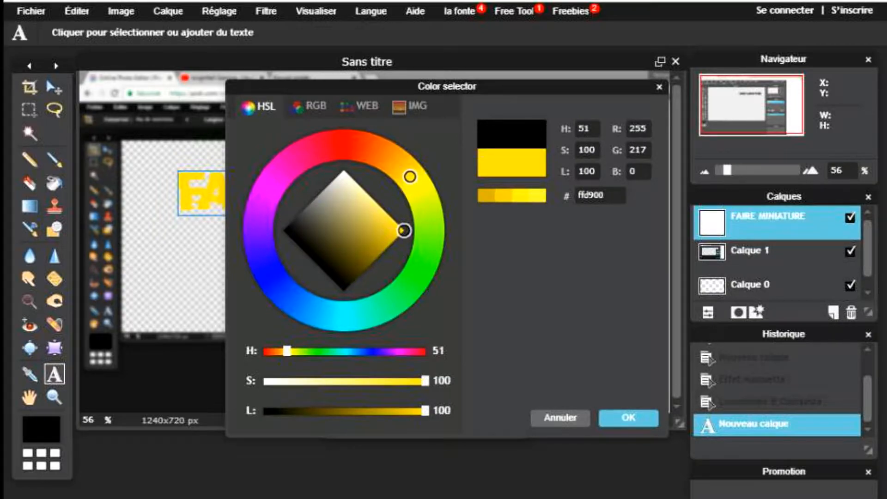
mouse_move(410, 177)
mouse_down()
mouse_move(398, 165)
mouse_move(407, 172)
mouse_up()
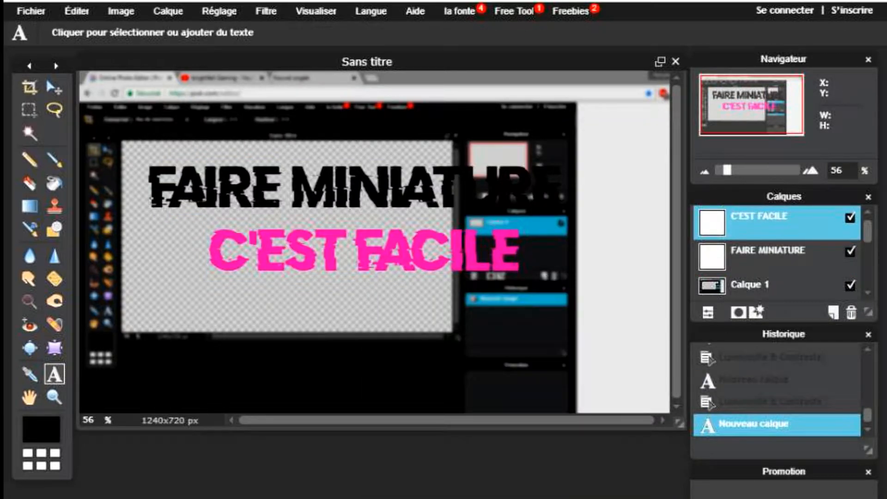
double_click(768, 250)
right_click(714, 252)
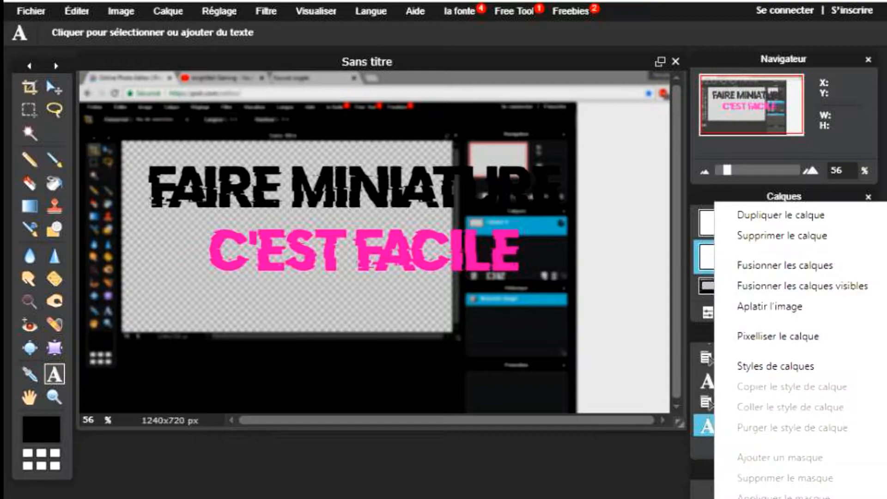
click(757, 367)
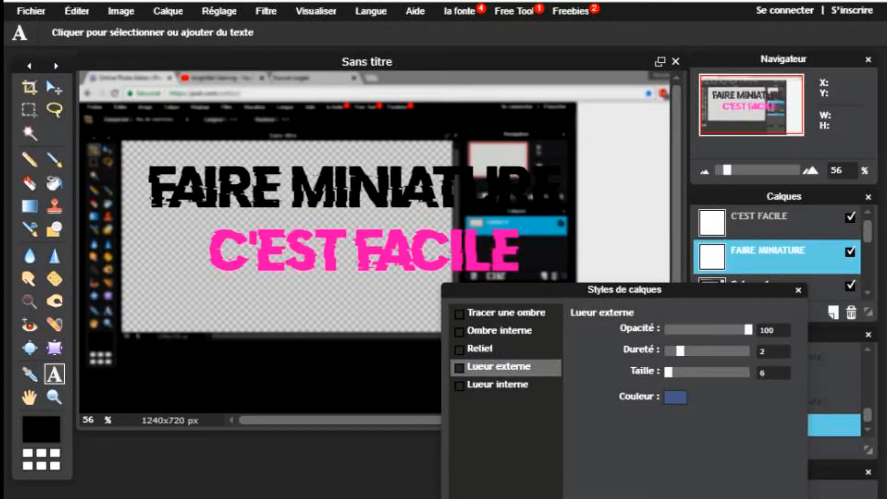
key(Escape)
- Apply a white Lueur externe layer style to FAIRE MINIATURE with Dureté 10 and Taille 7
right_click(777, 252)
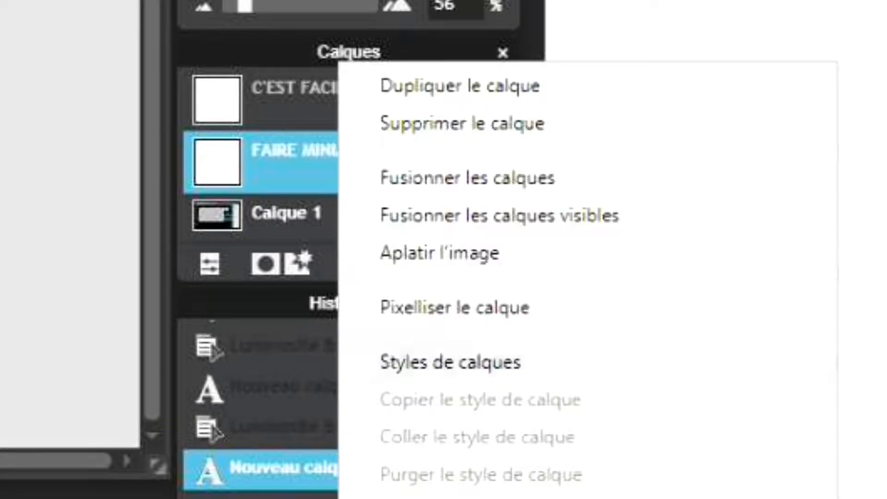
click(840, 366)
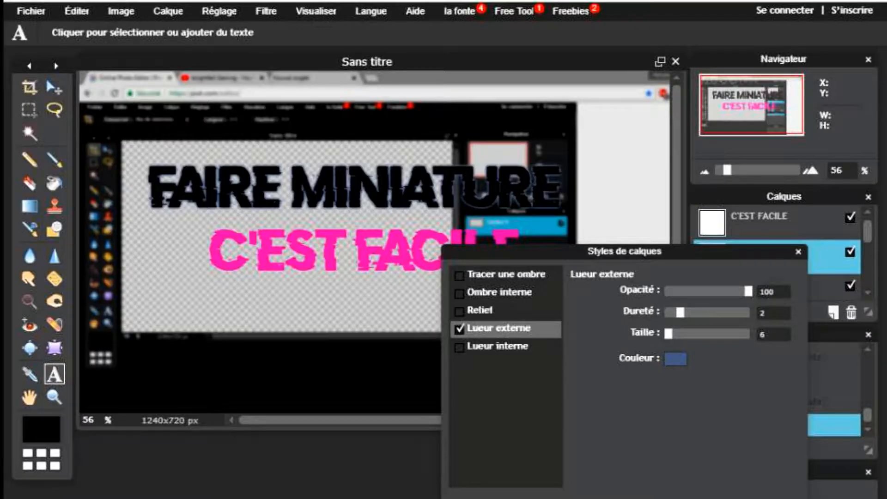
click(675, 358)
click(521, 297)
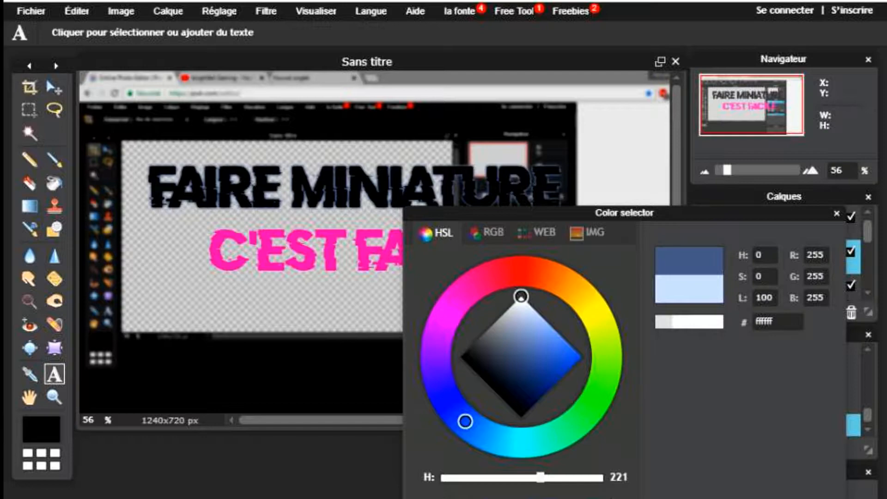
key(Return)
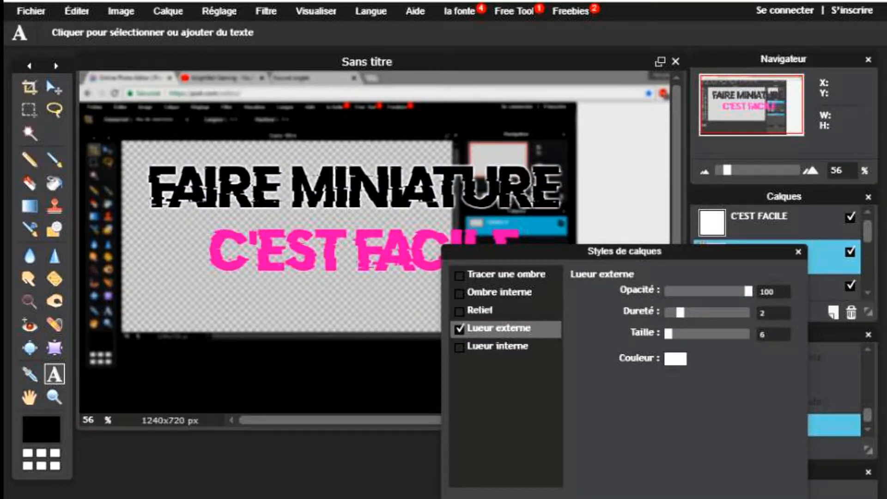
drag(668, 333, 749, 312)
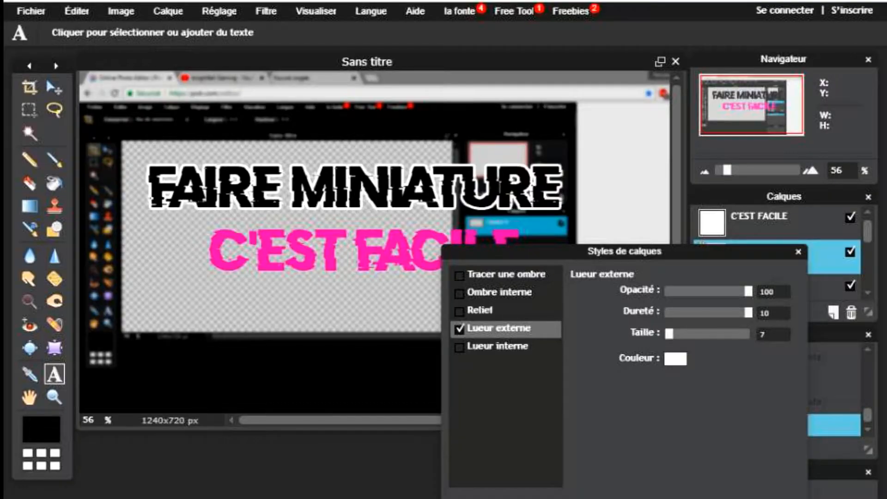
key(Return)
- Apply a bright yellow Lueur externe layer style to the C'EST FACILE text with Dureté 10
click(763, 222)
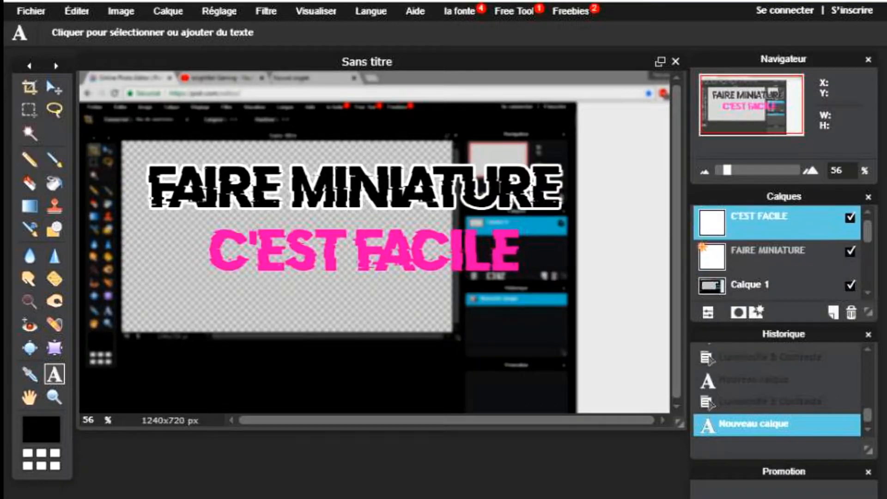
click(513, 263)
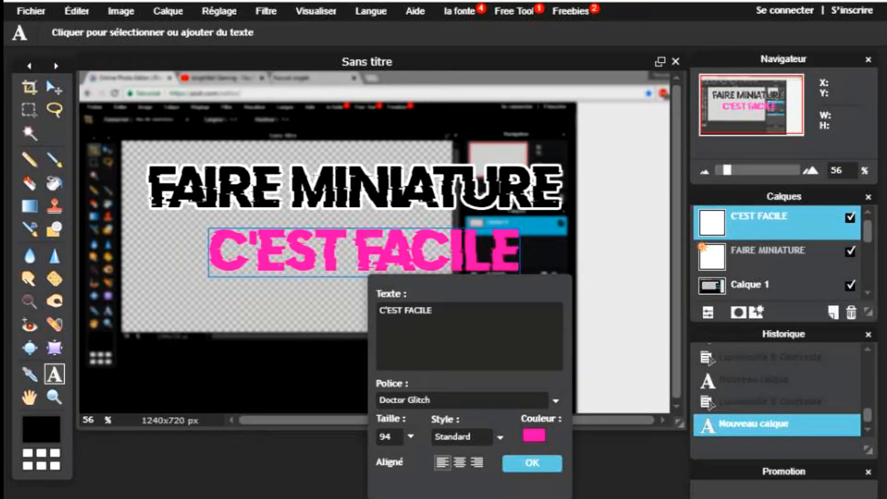
right_click(749, 218)
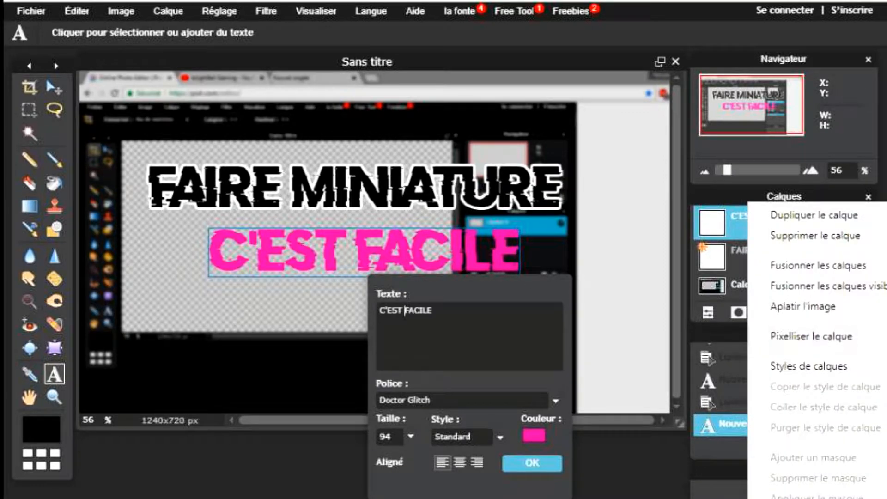
click(808, 366)
click(459, 329)
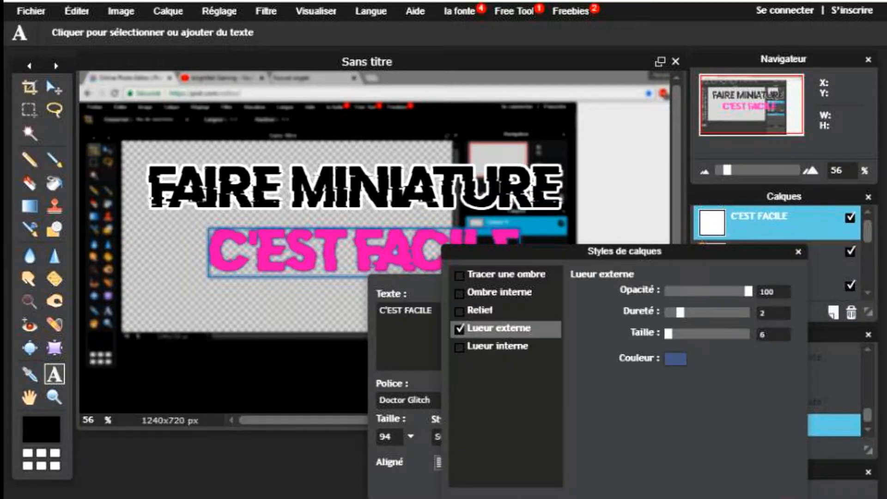
click(676, 359)
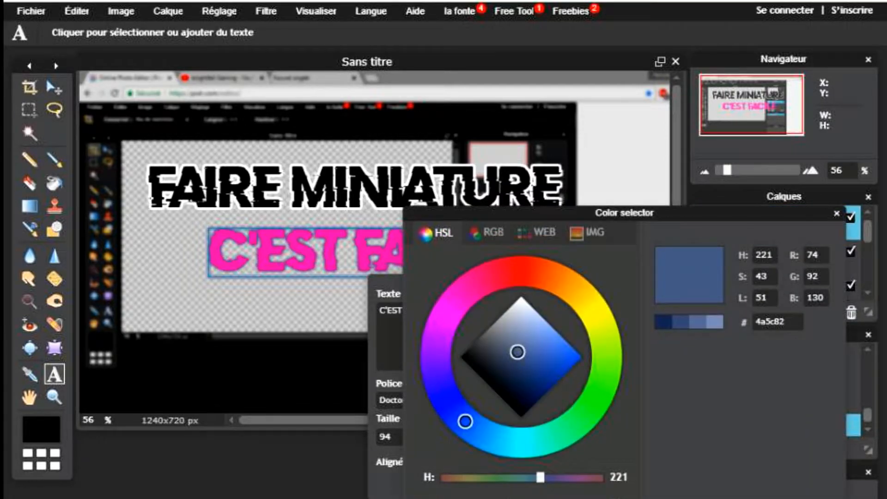
click(591, 307)
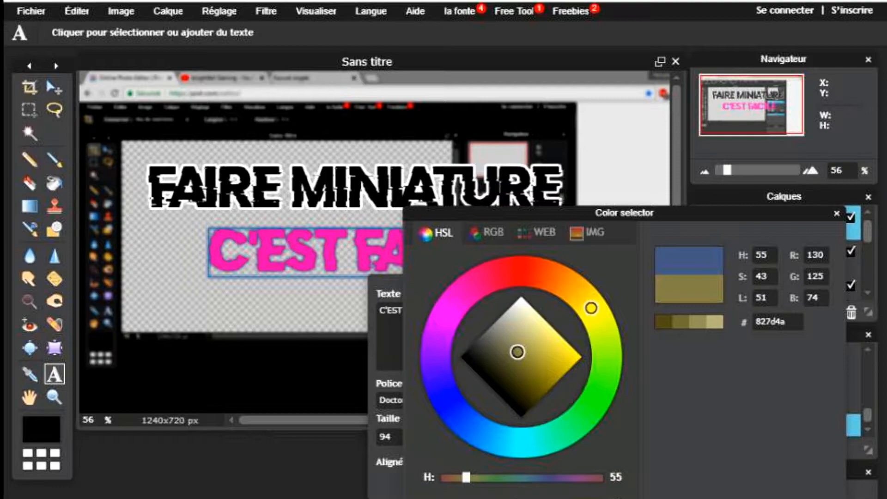
mouse_move(517, 352)
mouse_down()
mouse_move(560, 324)
mouse_move(581, 357)
mouse_up()
key(Return)
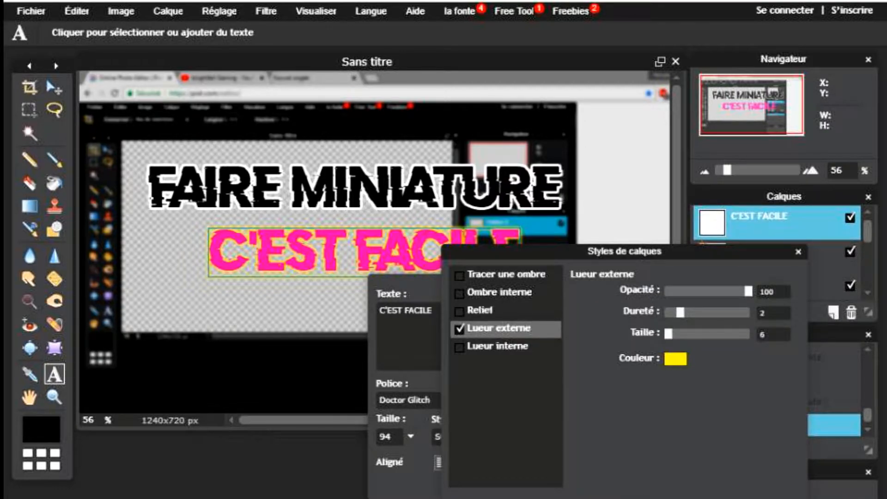
drag(680, 313, 749, 312)
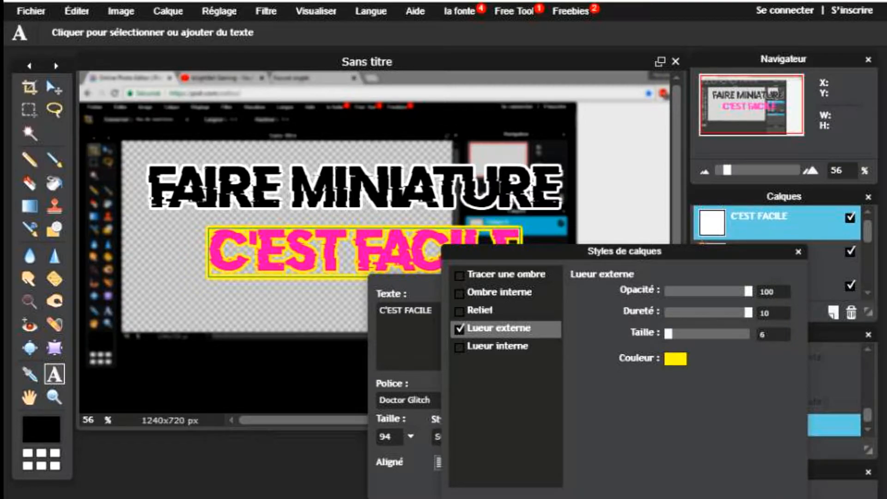
key(Return)
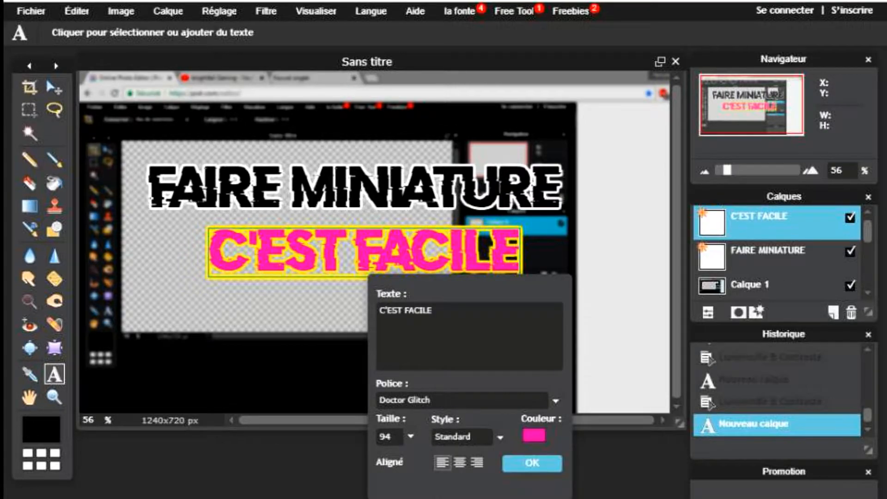
click(532, 462)
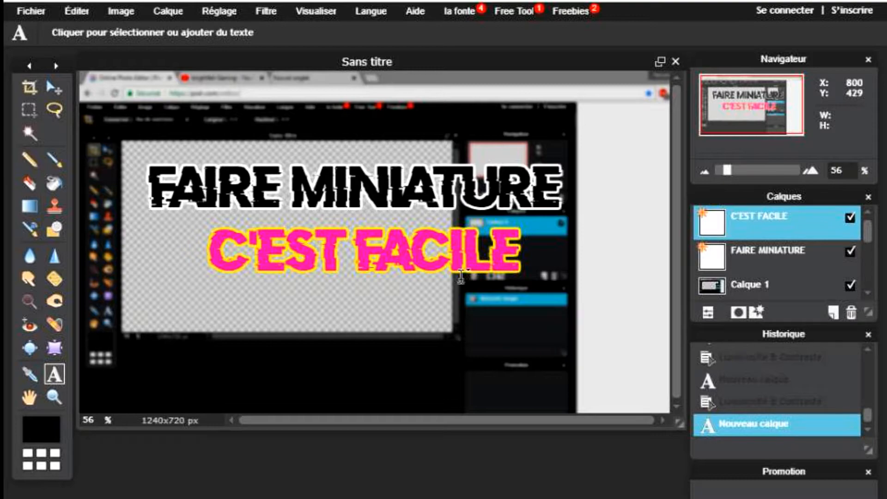
- Enlarge the C'EST FACILE text to size 110 and shift it slightly left beneath FAIRE MINIATURE
click(490, 257)
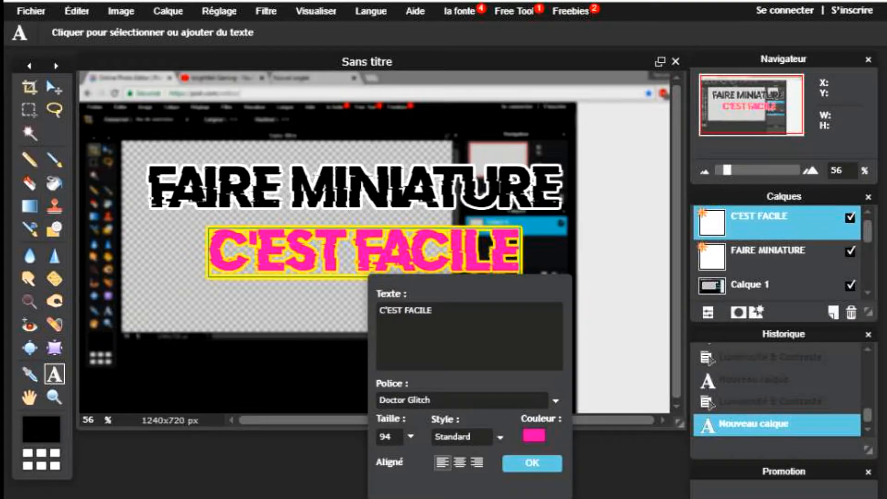
click(391, 436)
key(BackSpace)
key(BackSpace)
text(1)
text(05)
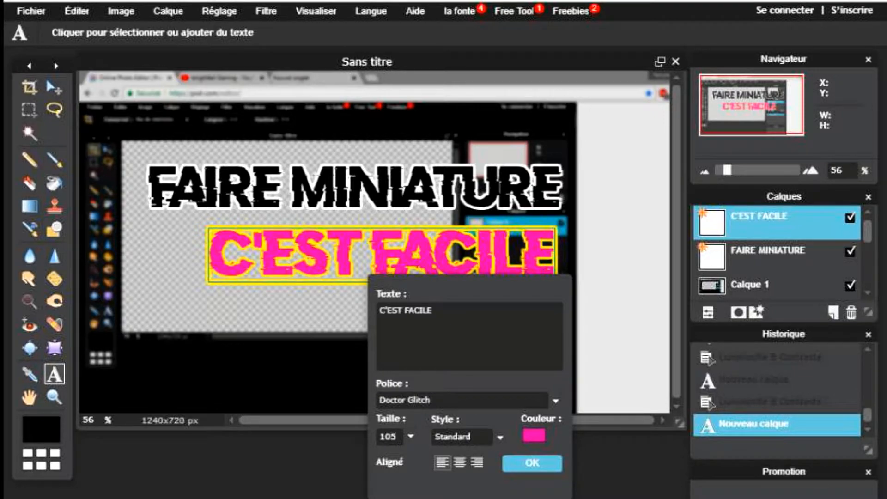
key(BackSpace)
key(BackSpace)
text(10)
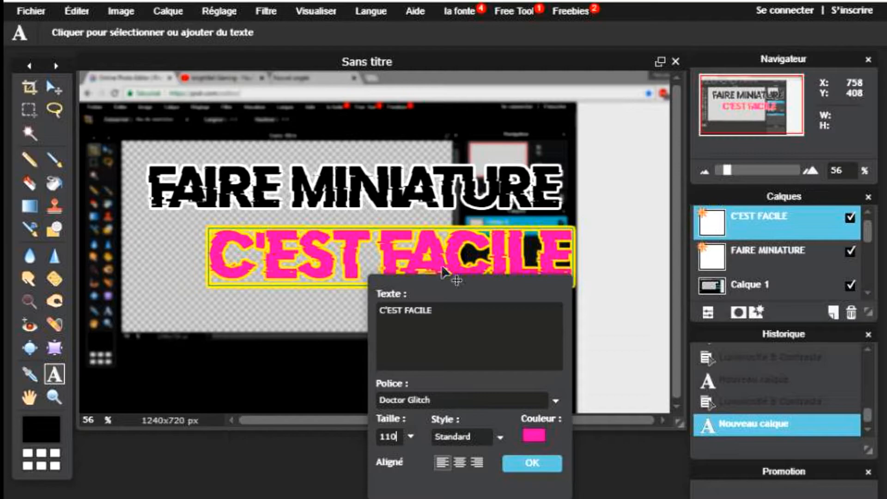
drag(439, 270, 431, 270)
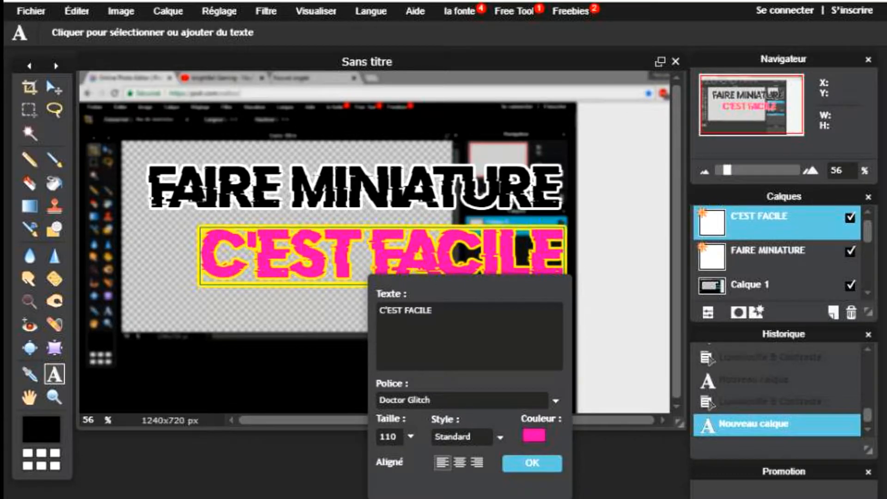
click(532, 463)
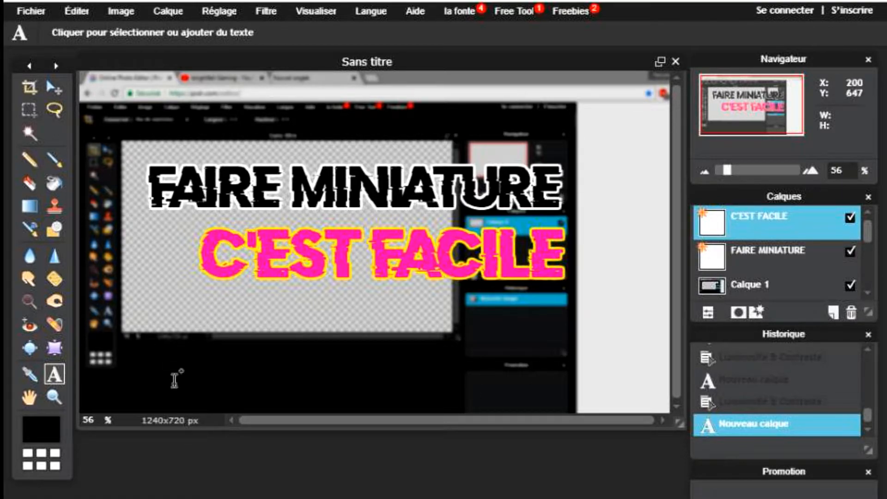
- Start a new text in the dark area below the titles and set its font to Agency FB
click(286, 368)
text(TU)
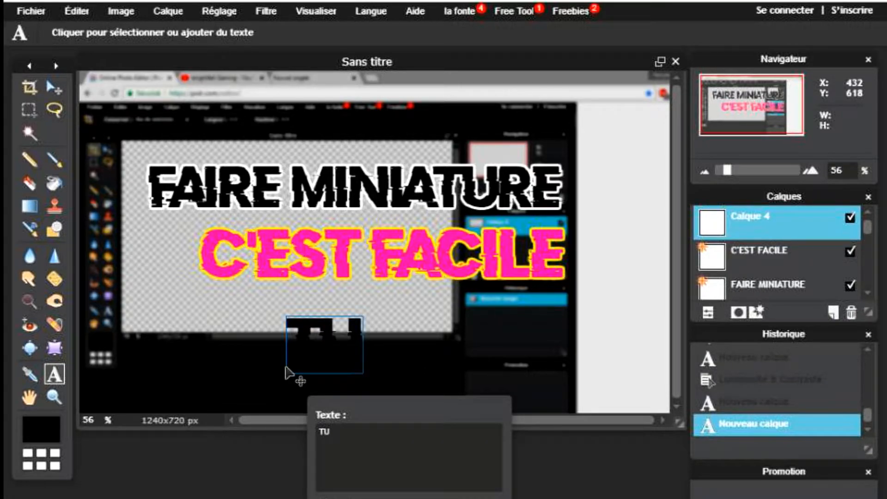
text(RE)
key(BackSpace)
key(BackSpace)
key(BackSpace)
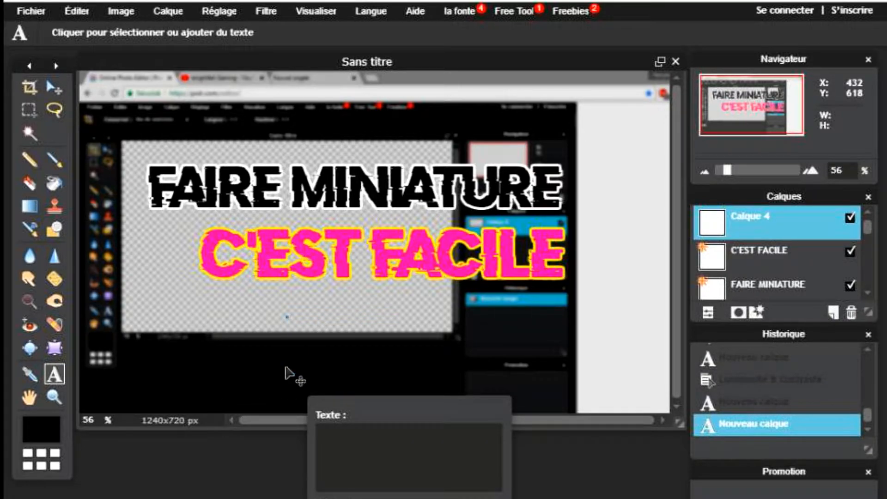
click(560, 394)
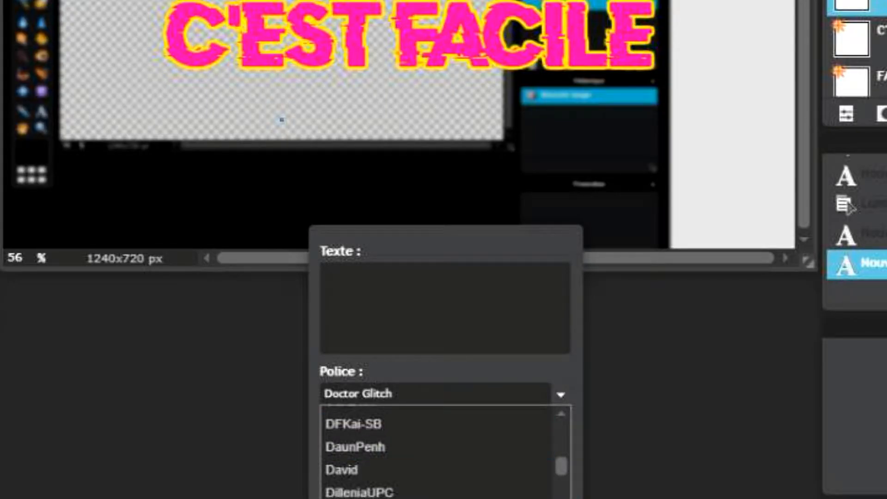
scroll(439, 453, up, 10)
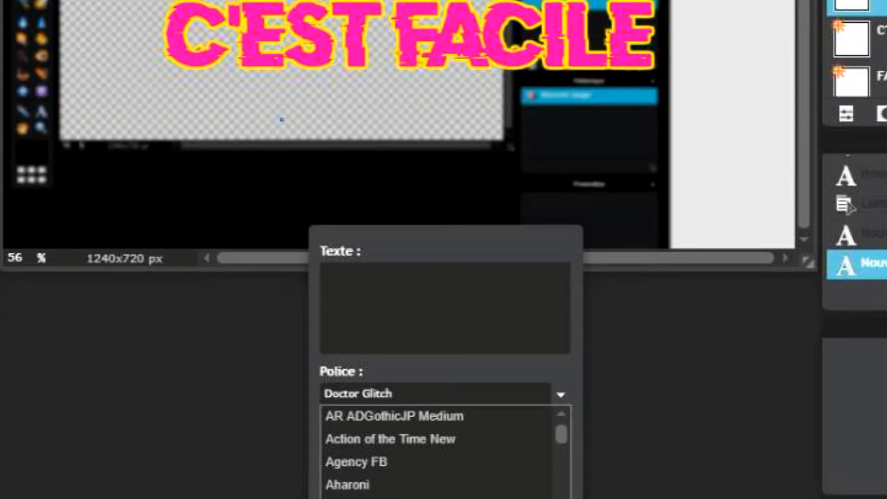
click(356, 462)
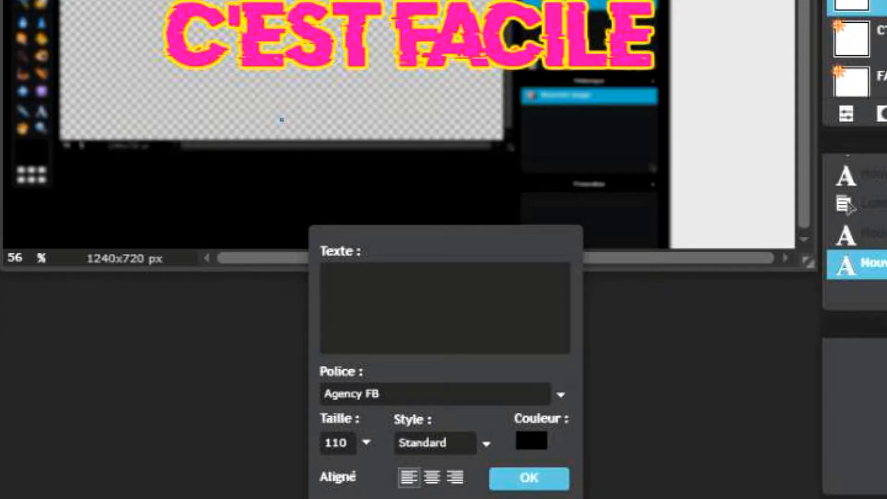
- Enter TUTO #02 as the wording of the new Agency FB text
text(TU)
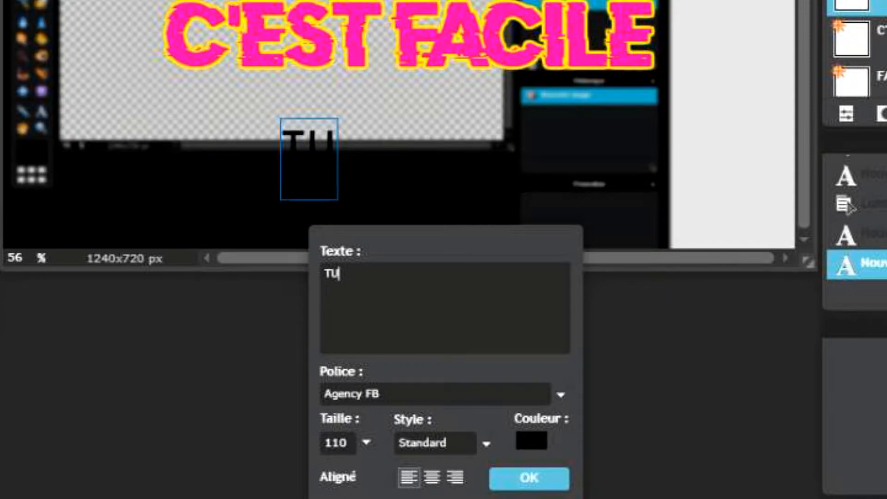
text(TO)
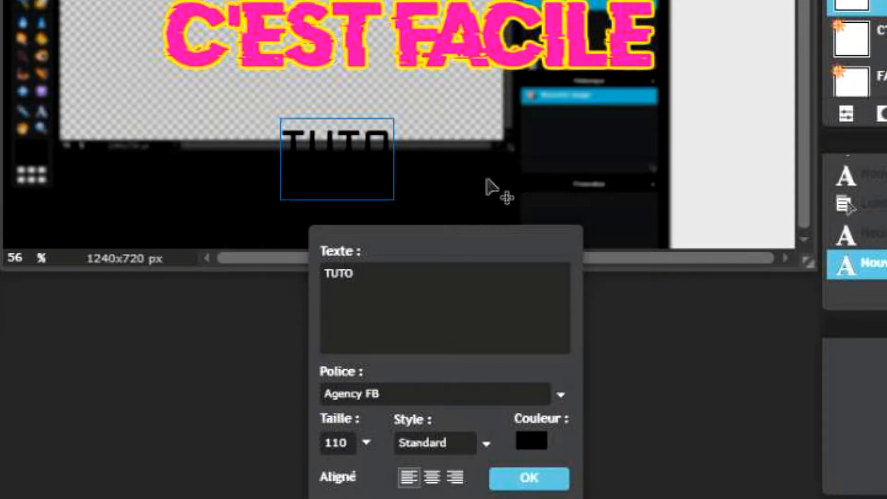
key(Return)
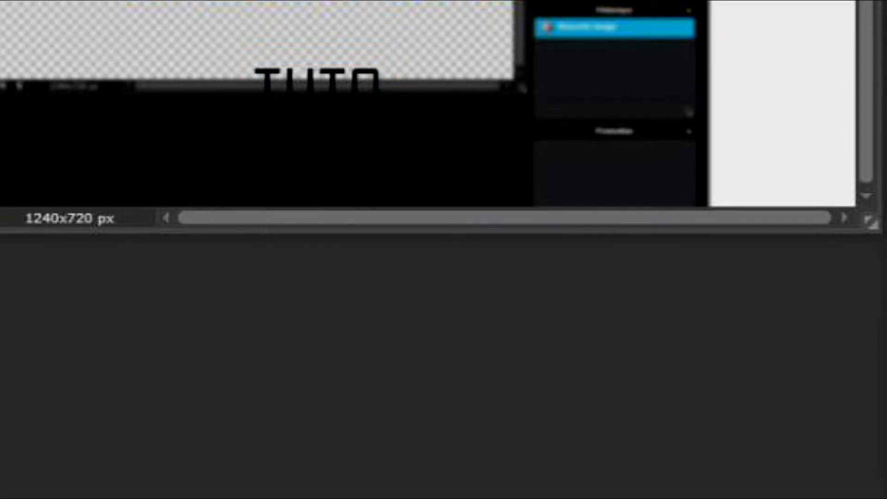
click(277, 105)
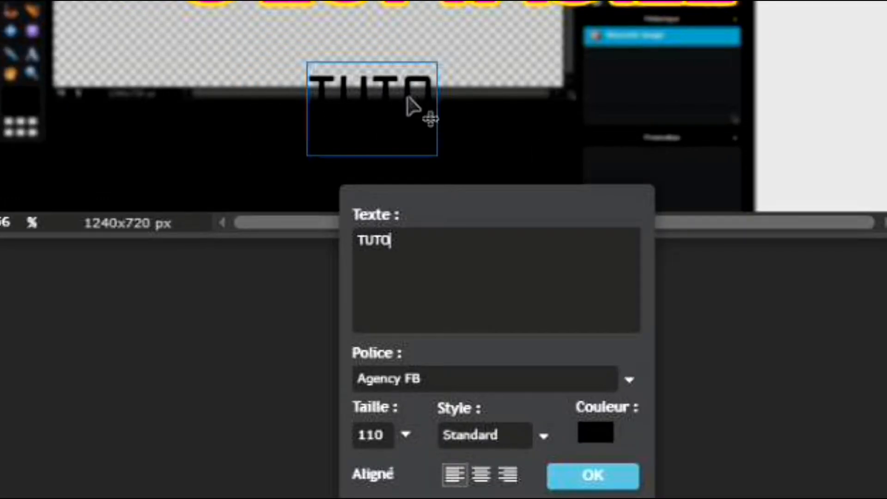
text(#)
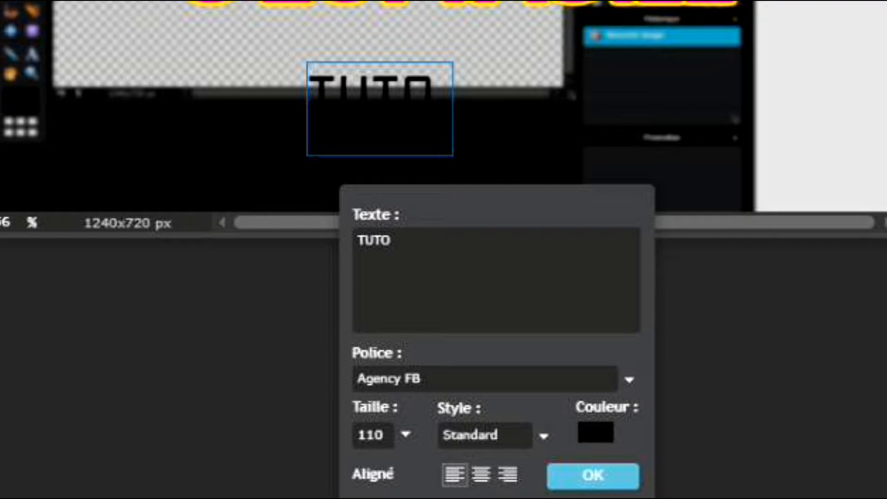
text(02)
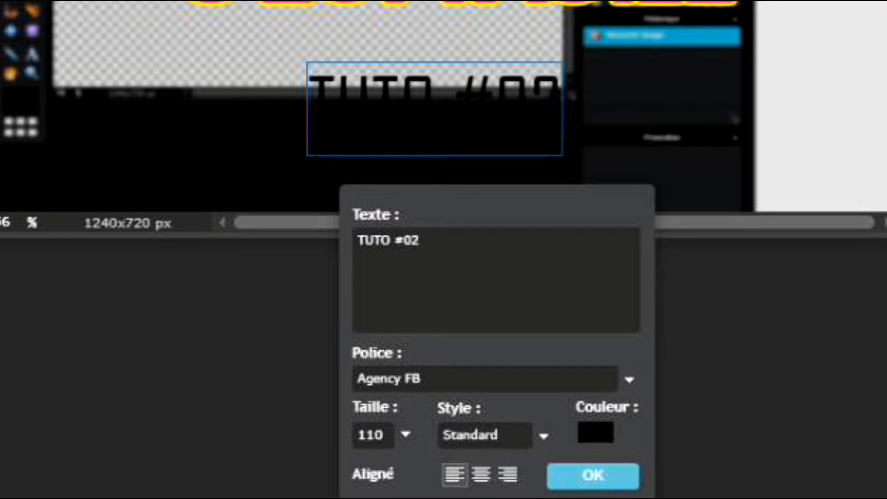
- Set the TUTO #02 text to style Gras and colour it white
click(543, 436)
click(486, 487)
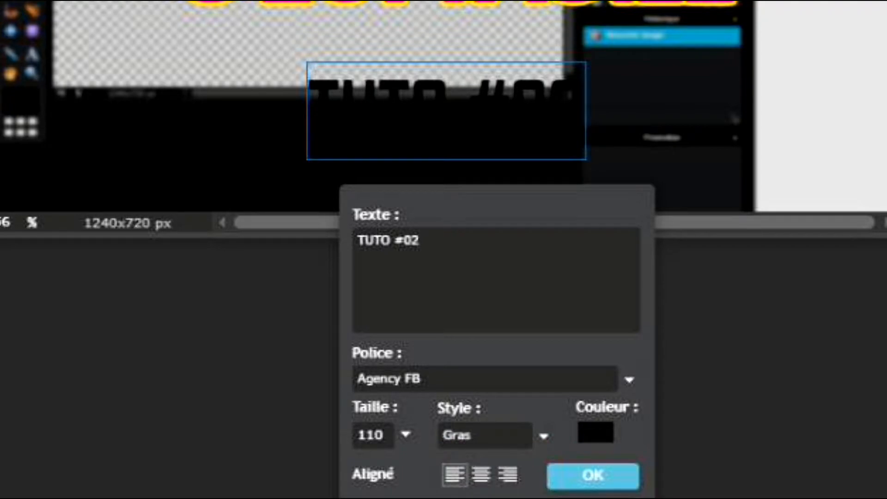
click(596, 432)
click(669, 33)
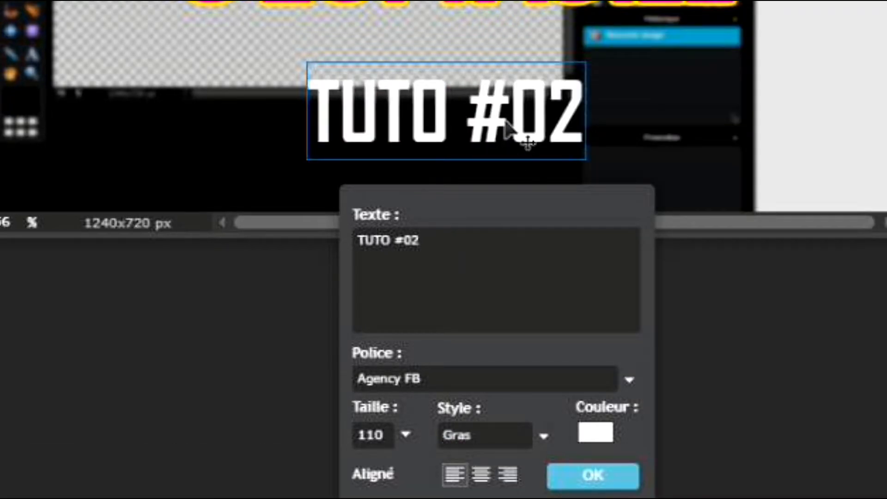
- Reduce the TUTO #02 text to size 90 and place it in the lower-left corner of the canvas
drag(511, 123, 207, 163)
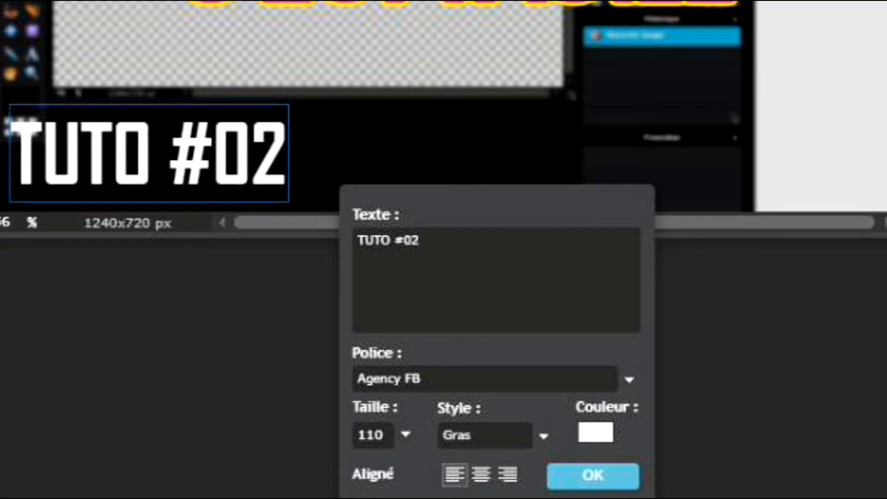
key(BackSpace)
key(BackSpace)
key(BackSpace)
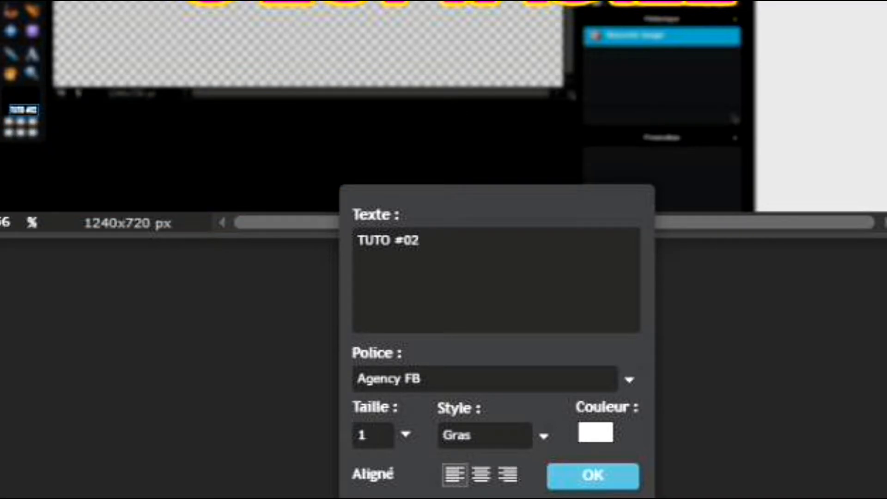
text(90)
drag(150, 174, 147, 188)
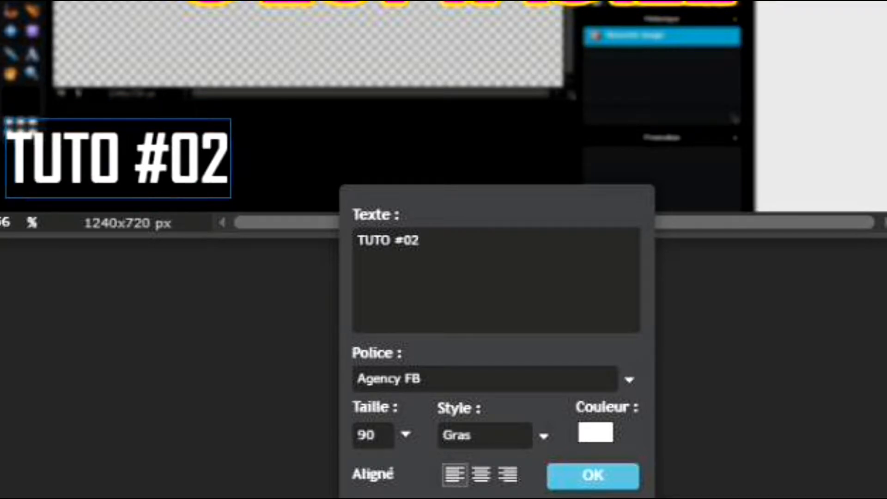
click(592, 476)
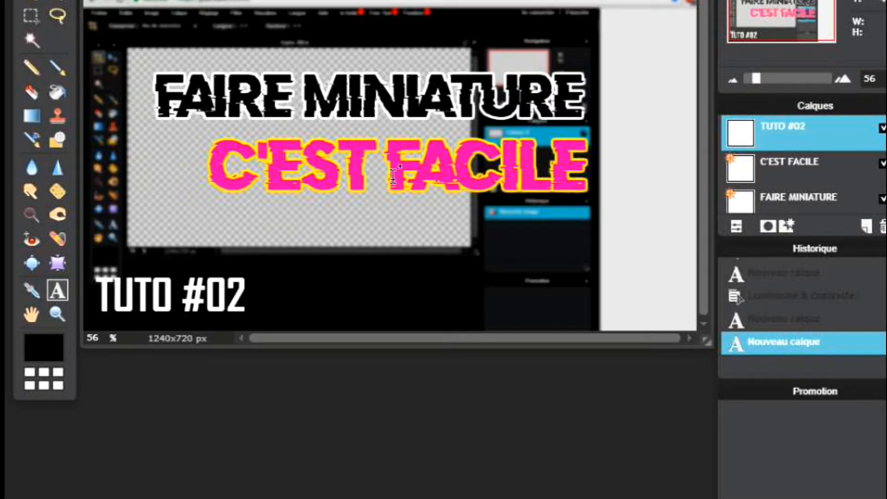
- Start a new Agency FB text in the light area just below the C'EST FACILE title
click(374, 213)
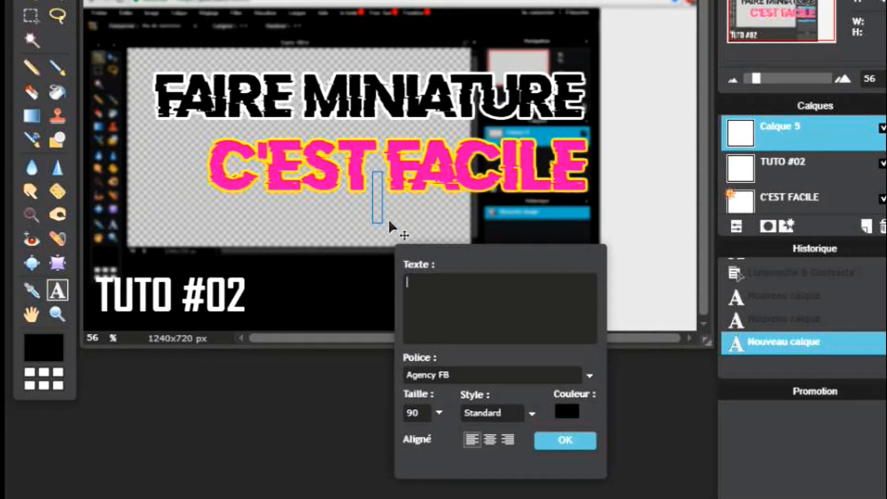
text(P)
key(BackSpace)
text(PIX)
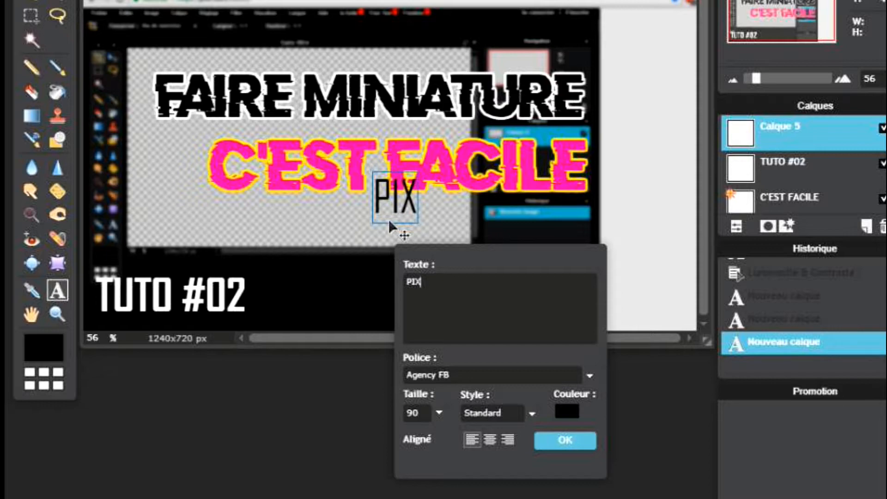
text(LR)
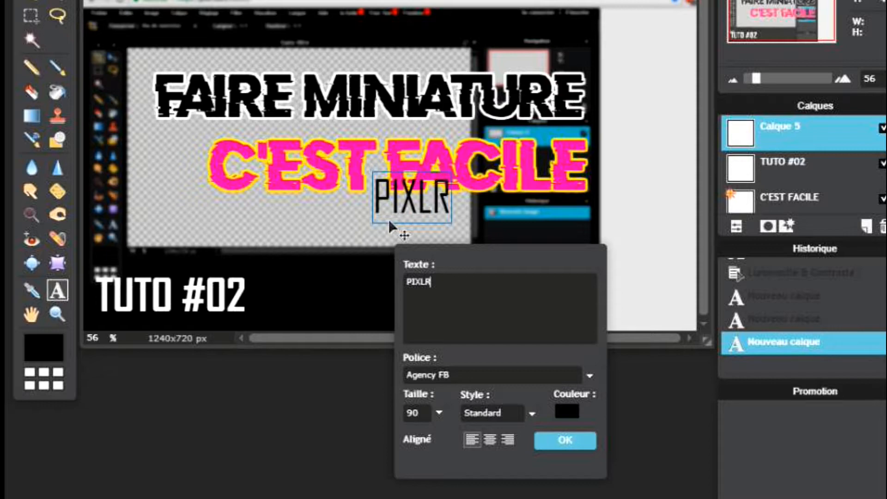
key(BackSpace)
key(BackSpace)
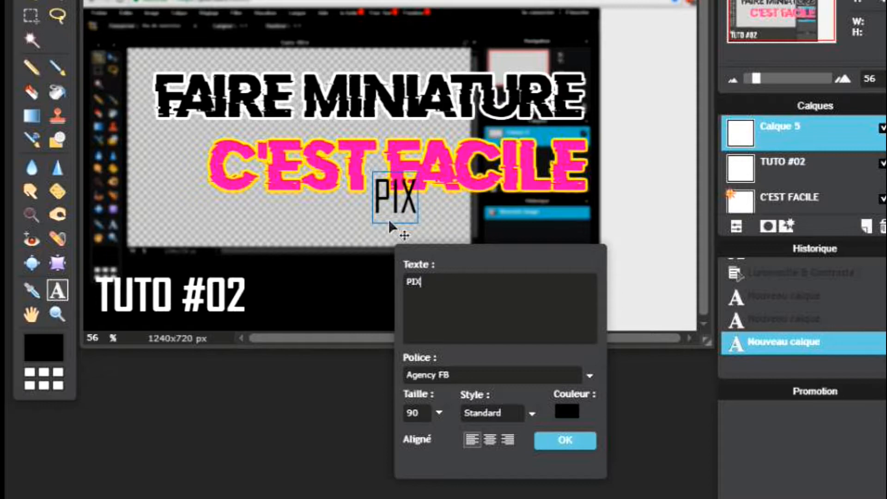
key(BackSpace)
key(BackSpace)
key(BackSpace)
- Enter SUR PIXLR as the wording of the new text and place it directly beneath the C'EST FACILE title
text(S)
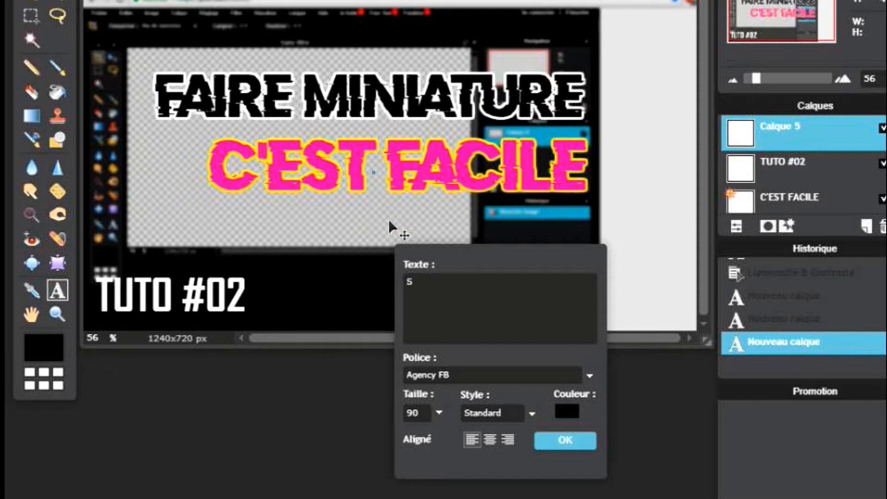
text(URR)
key(BackSpace)
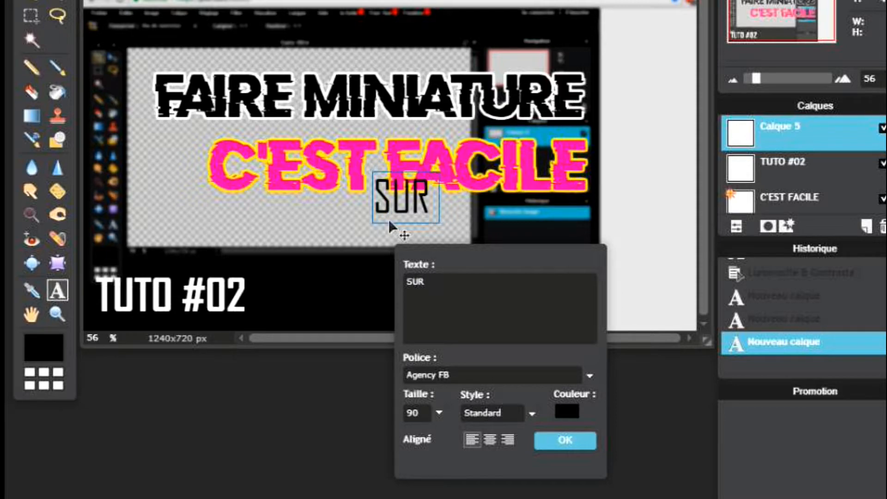
text(PI)
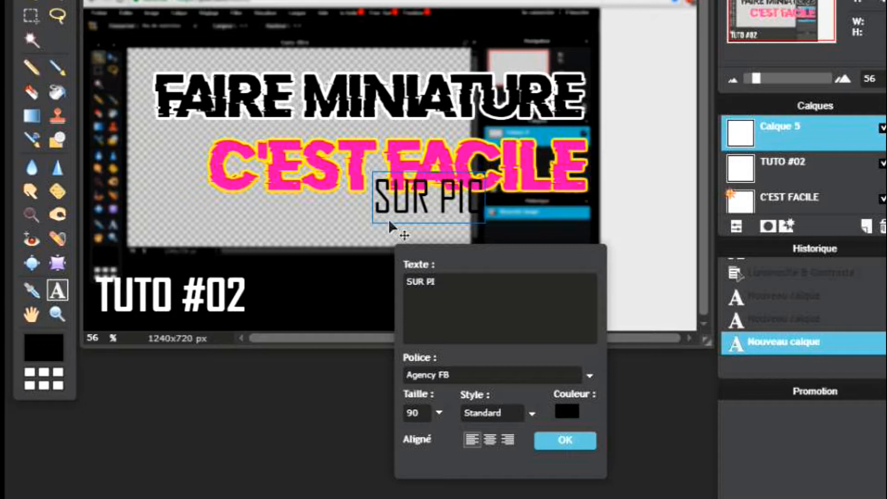
text(CXLR)
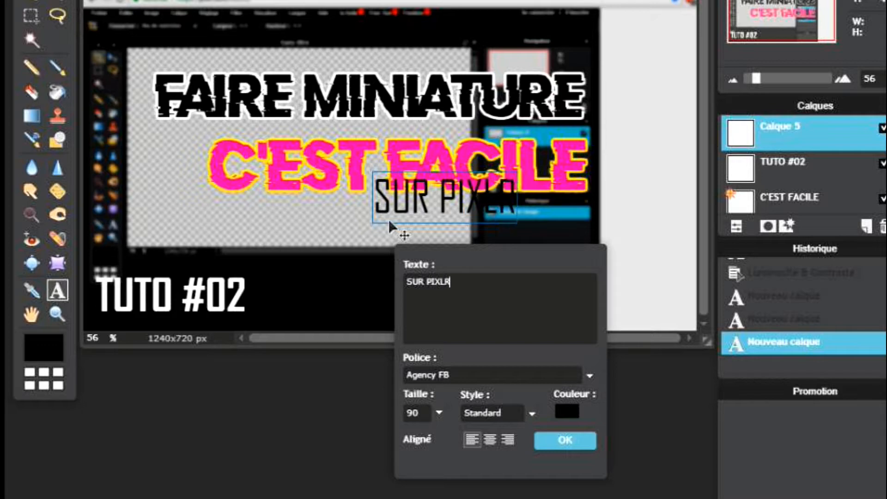
drag(422, 193, 356, 215)
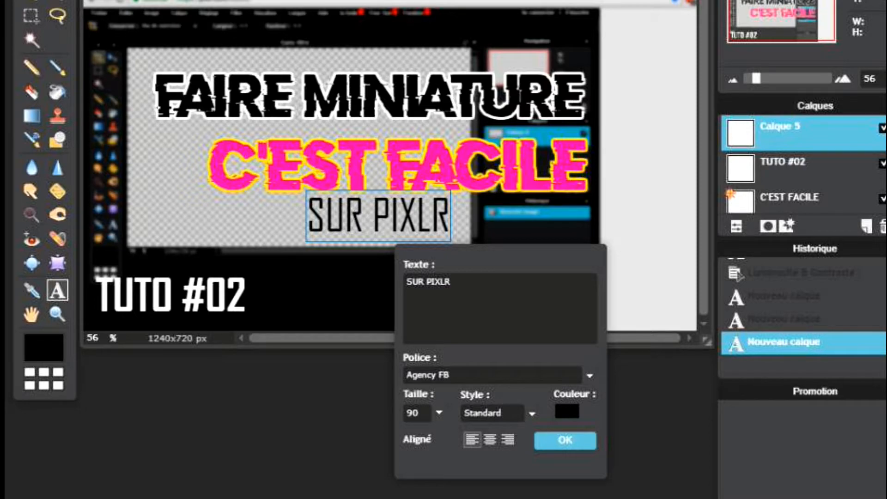
- Set the SUR PIXLR text to style Gras and apply it
click(531, 413)
click(506, 432)
click(532, 414)
click(500, 448)
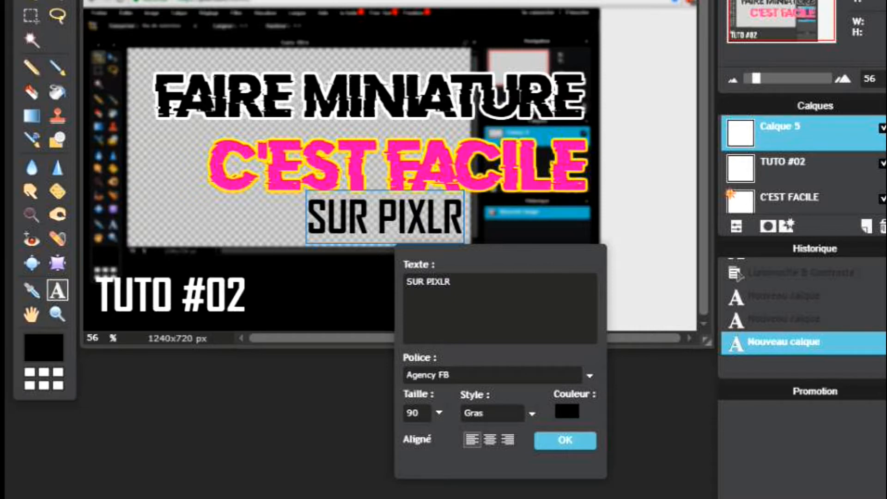
click(564, 440)
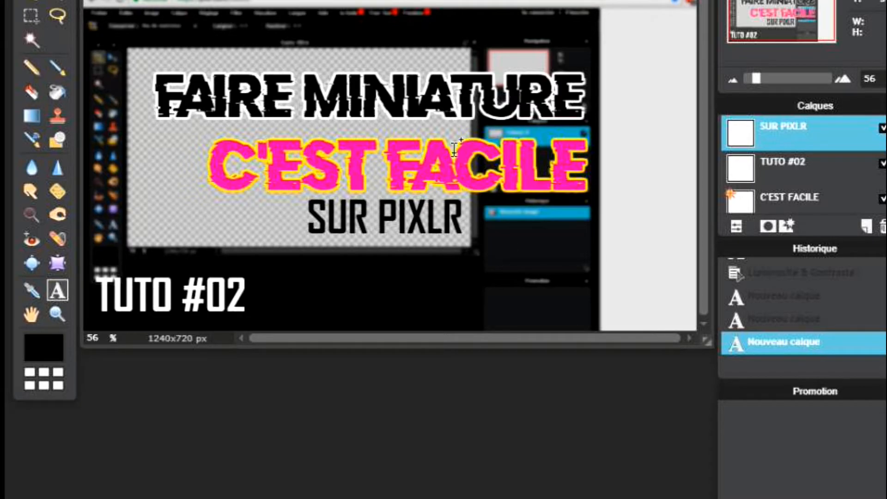
- Export the whole thumbnail as a JPEG named miniature video miniature with the quality set to 100
scroll(444, 152, up, 1)
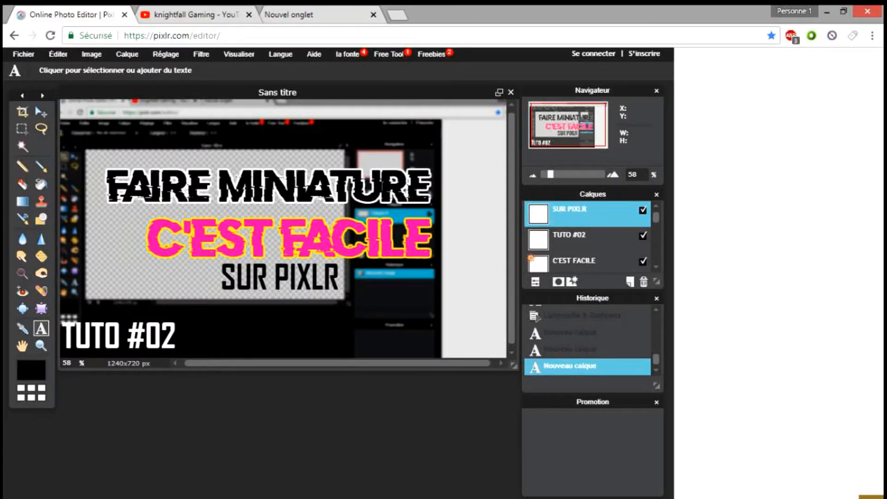
drag(551, 175, 549, 174)
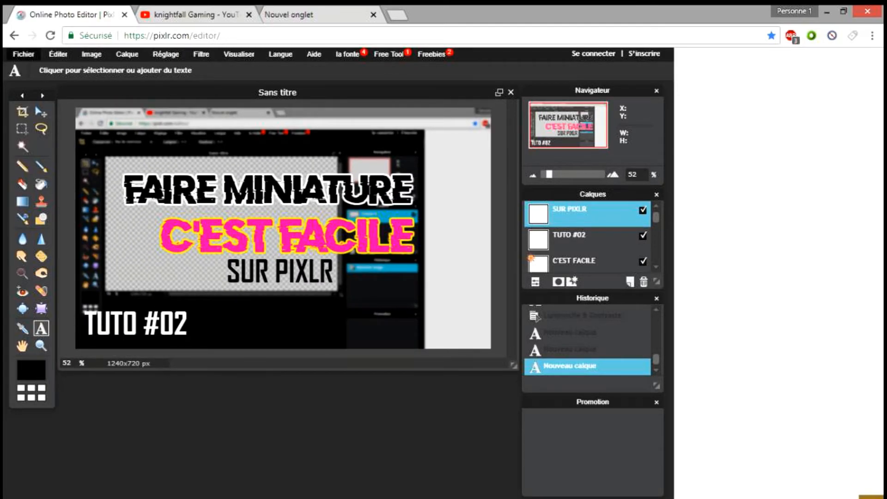
click(23, 53)
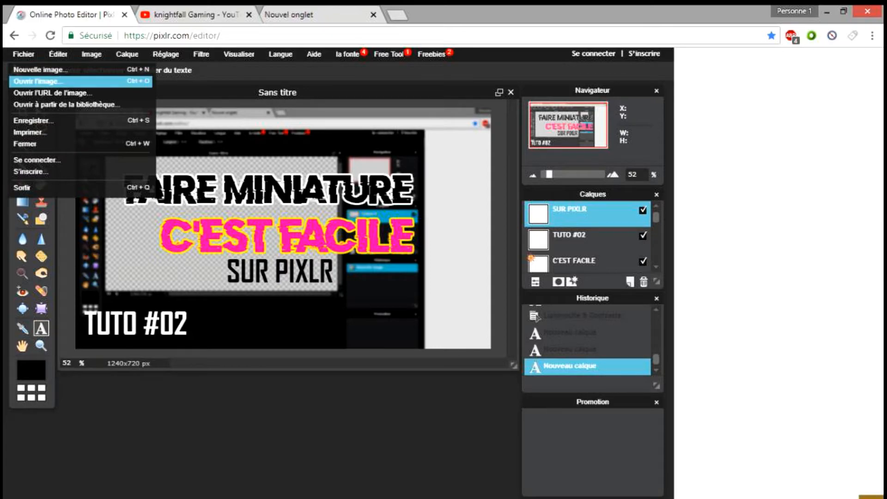
click(34, 120)
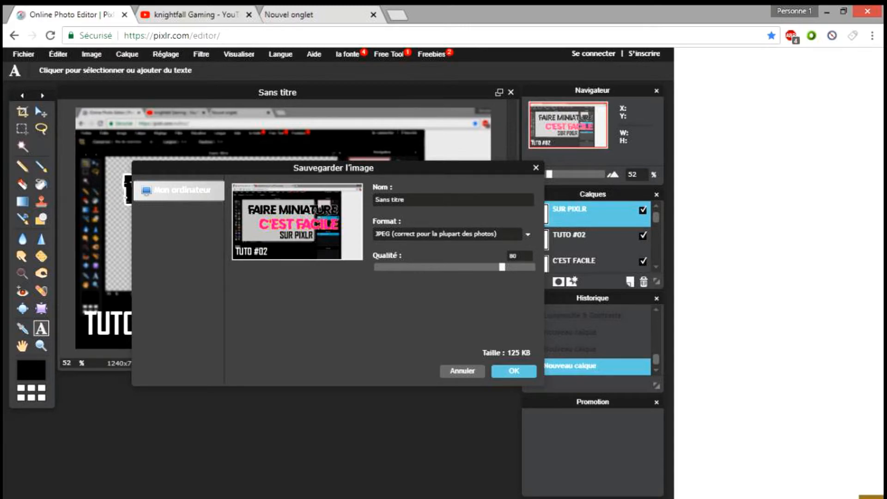
drag(502, 267, 535, 267)
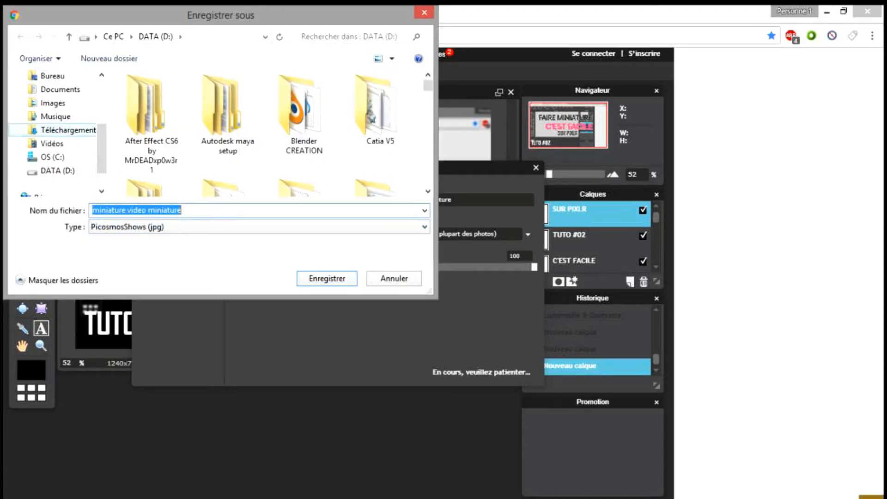
- Store the exported image in the Miniature folder inside the YOUTUBE folder on the Bureau
click(52, 76)
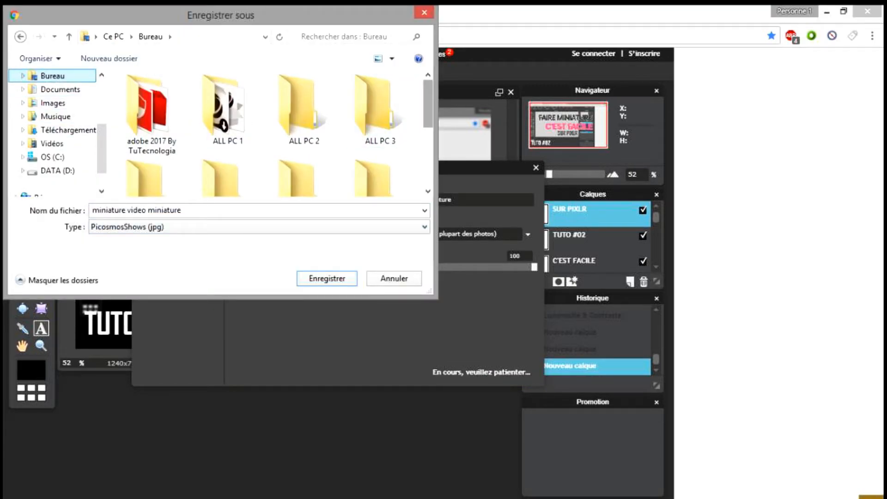
scroll(380, 125, down, 2)
click(380, 125)
double_click(379, 125)
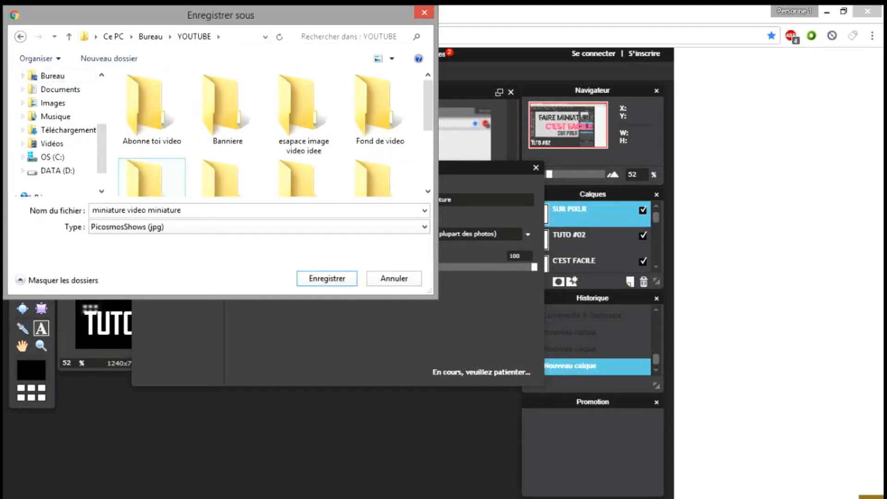
scroll(298, 98, down, 1)
scroll(296, 97, down, 2)
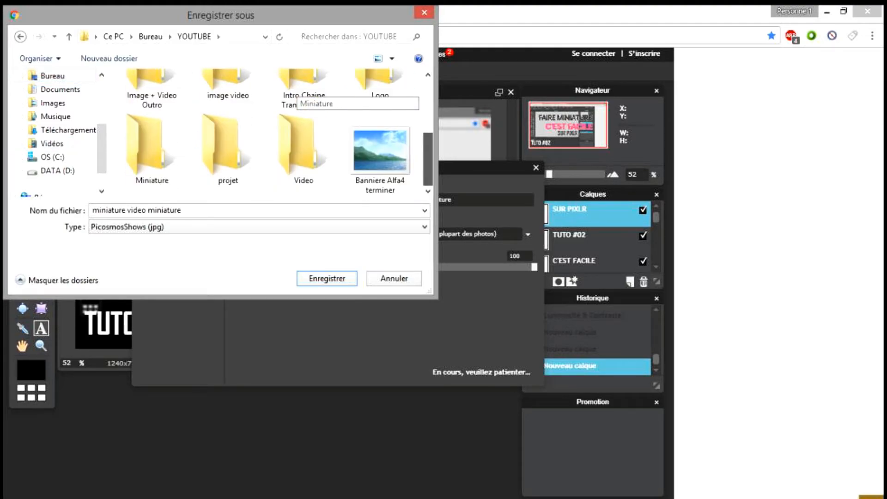
double_click(151, 147)
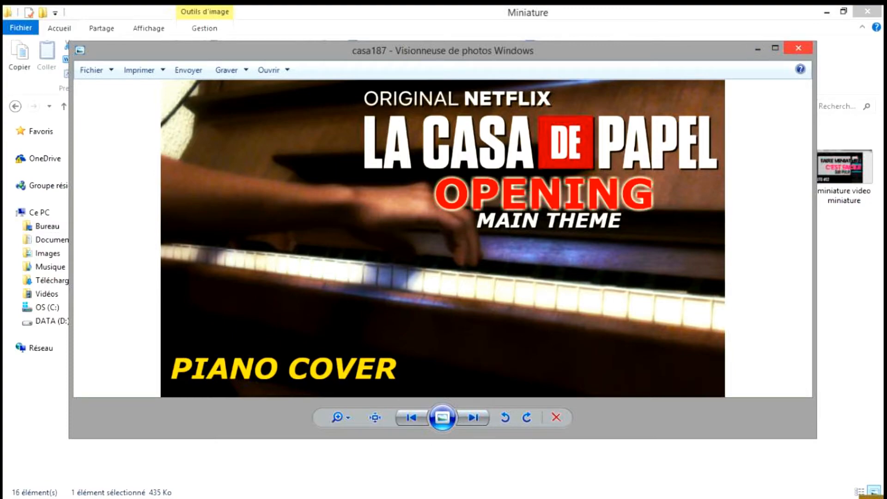
- View the example thumbnails M E S SURVIVERONT NOUS, Hors Serie LES JEUX LES PLUS ATTENDUE 2018-2019 and MIINIATURE ALFA 4, then put the folder window away
key(alt+F4)
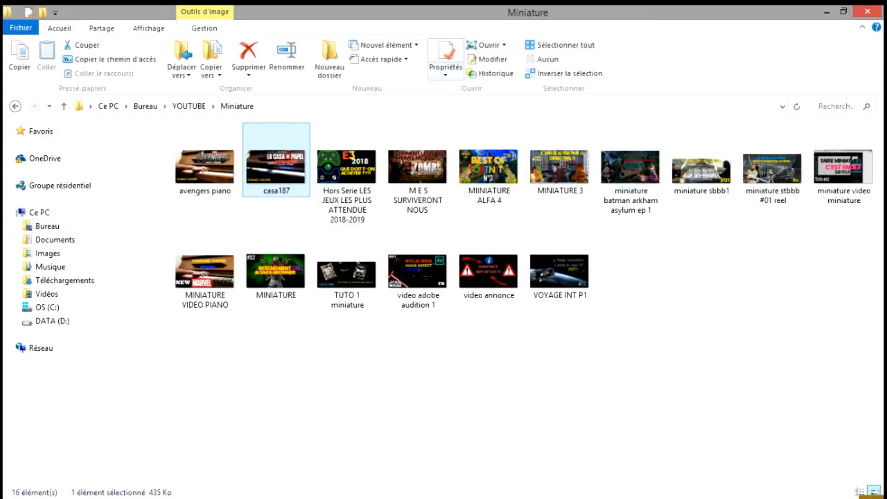
click(418, 168)
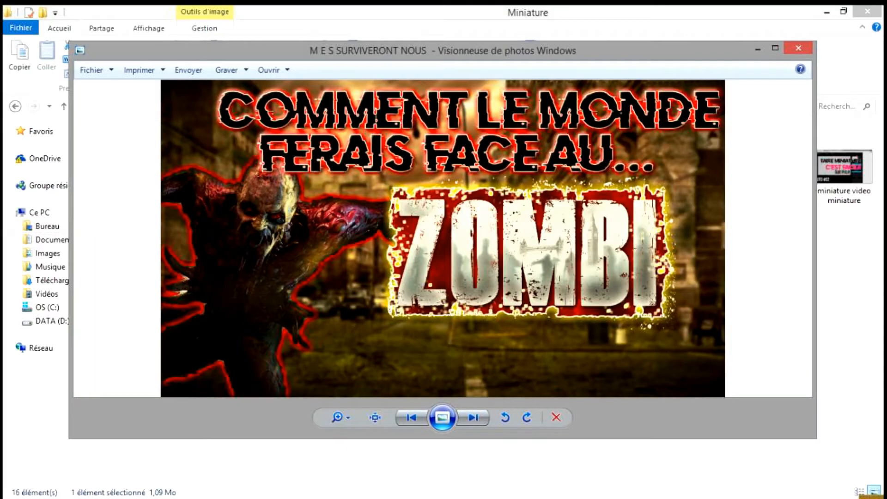
click(799, 48)
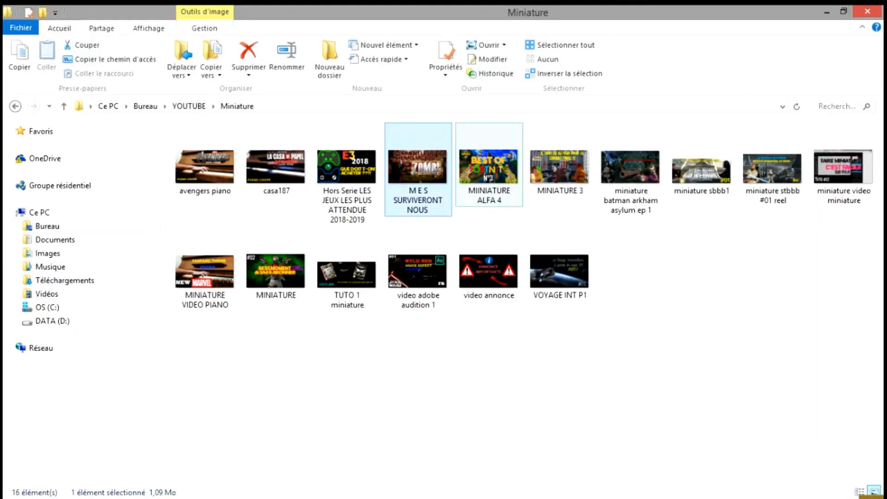
double_click(347, 166)
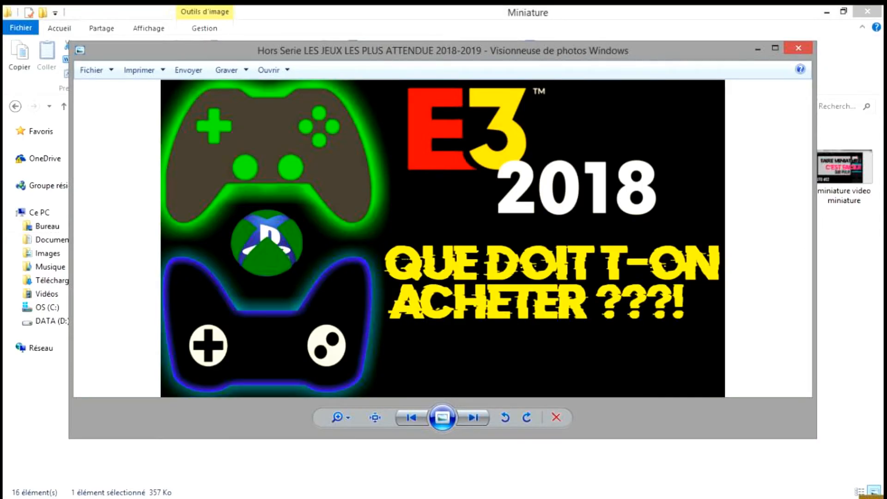
click(798, 48)
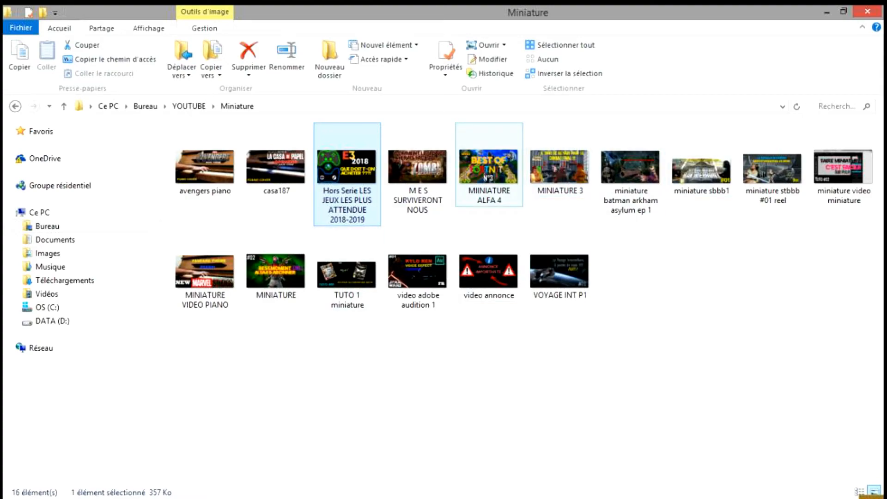
click(512, 173)
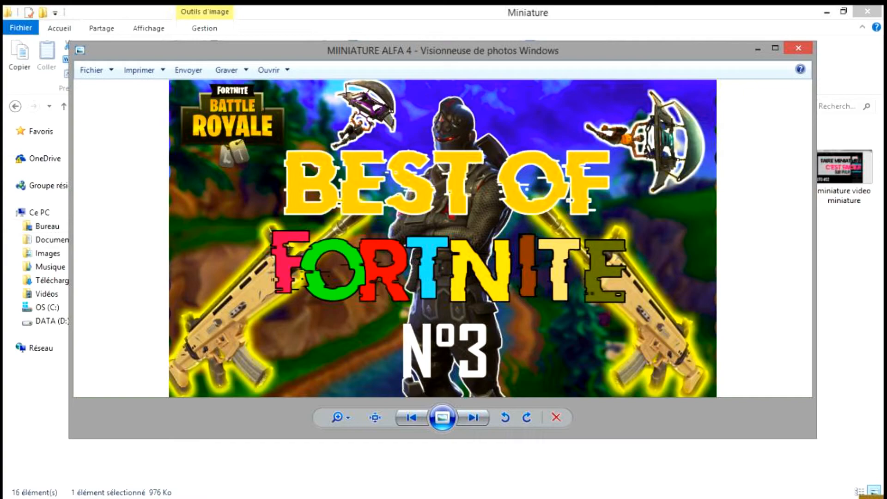
click(798, 48)
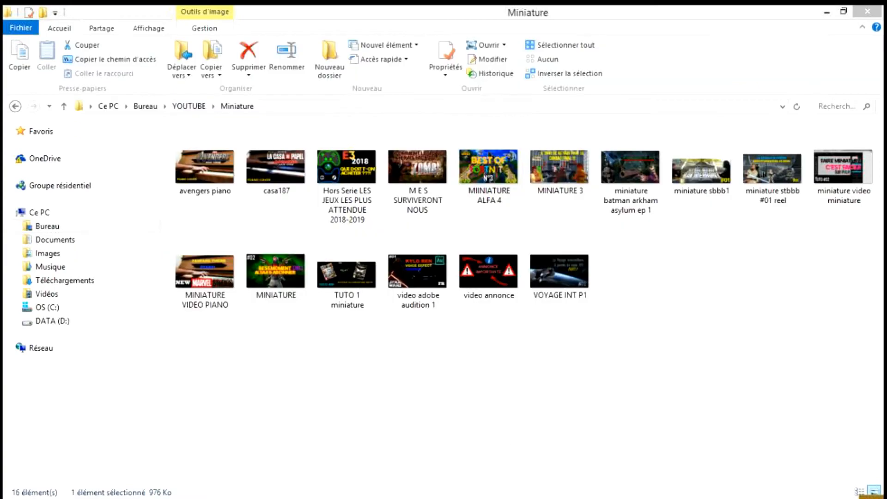
click(826, 12)
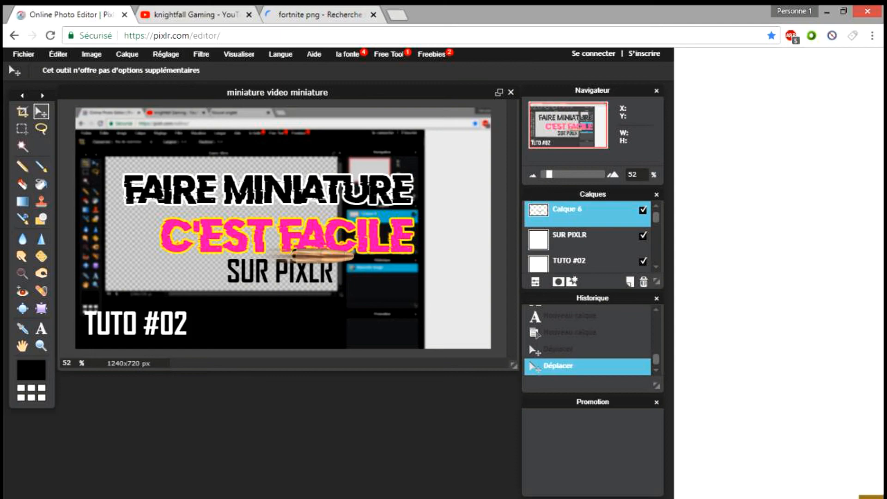
click(214, 487)
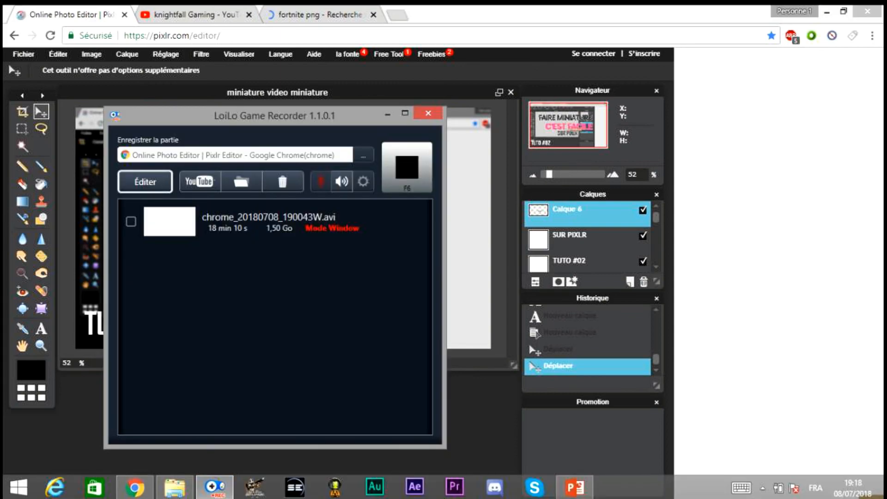